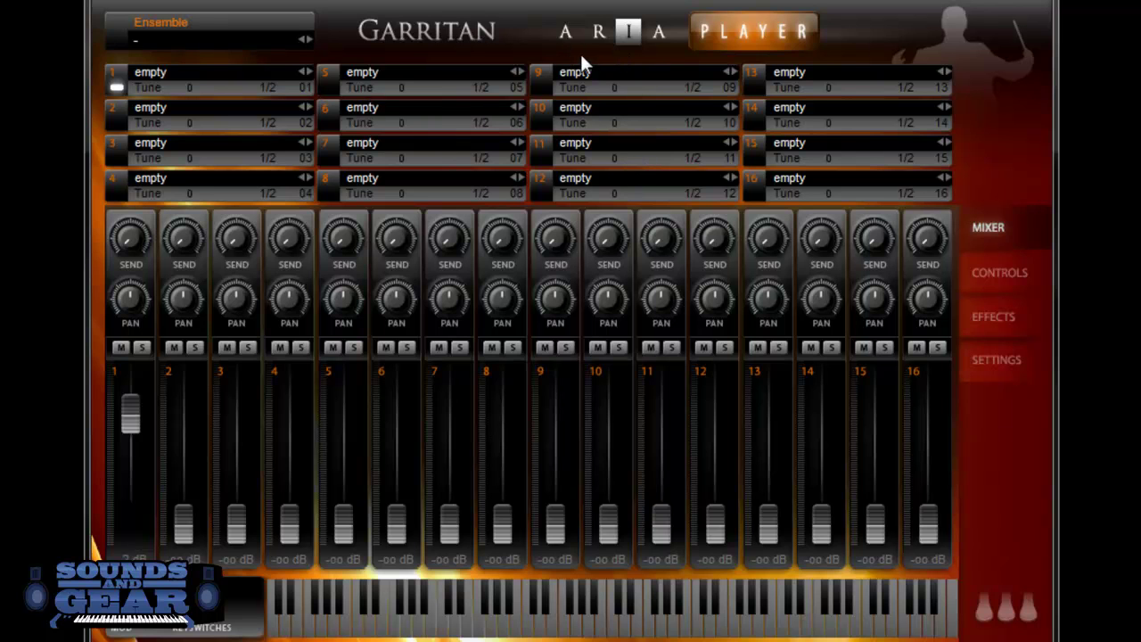
- Open the Ensemble menu to see the load, reload, save and GPO preset ensemble options
click(240, 49)
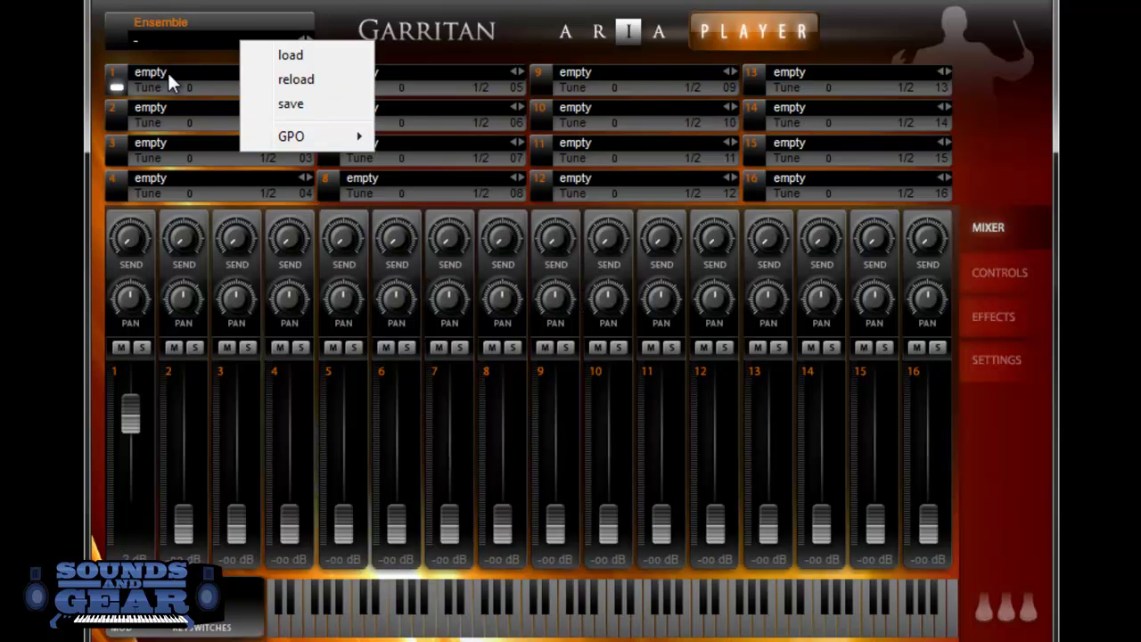
- Browse slot 1's GPO Standard and Notation instrument categories, then close the menus without loading
click(166, 71)
mouse_move(233, 169)
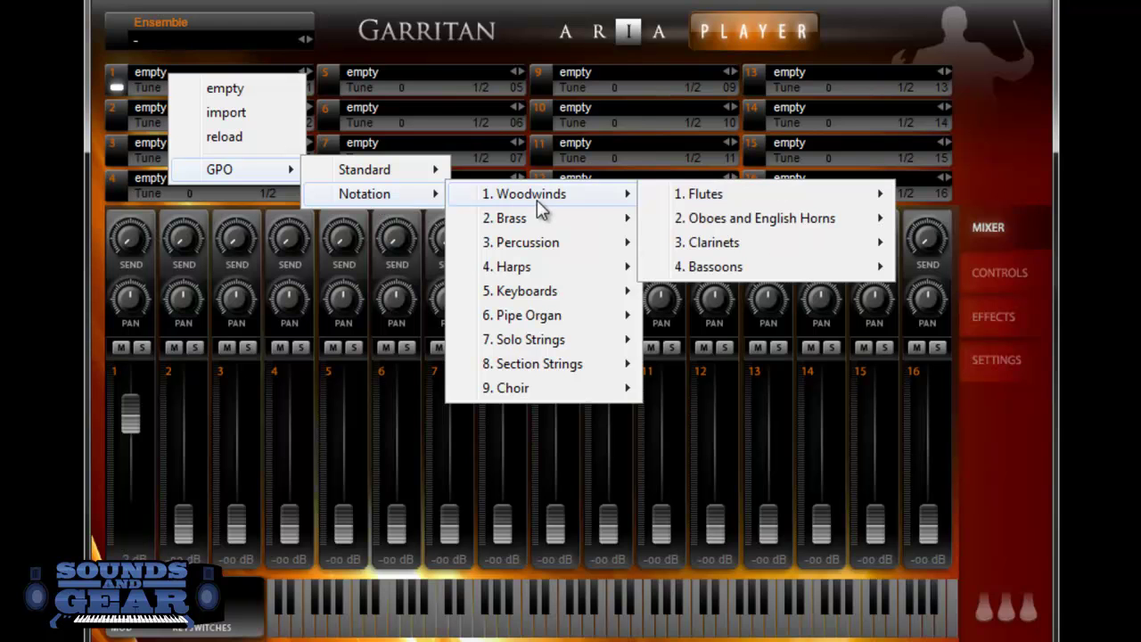
mouse_move(291, 136)
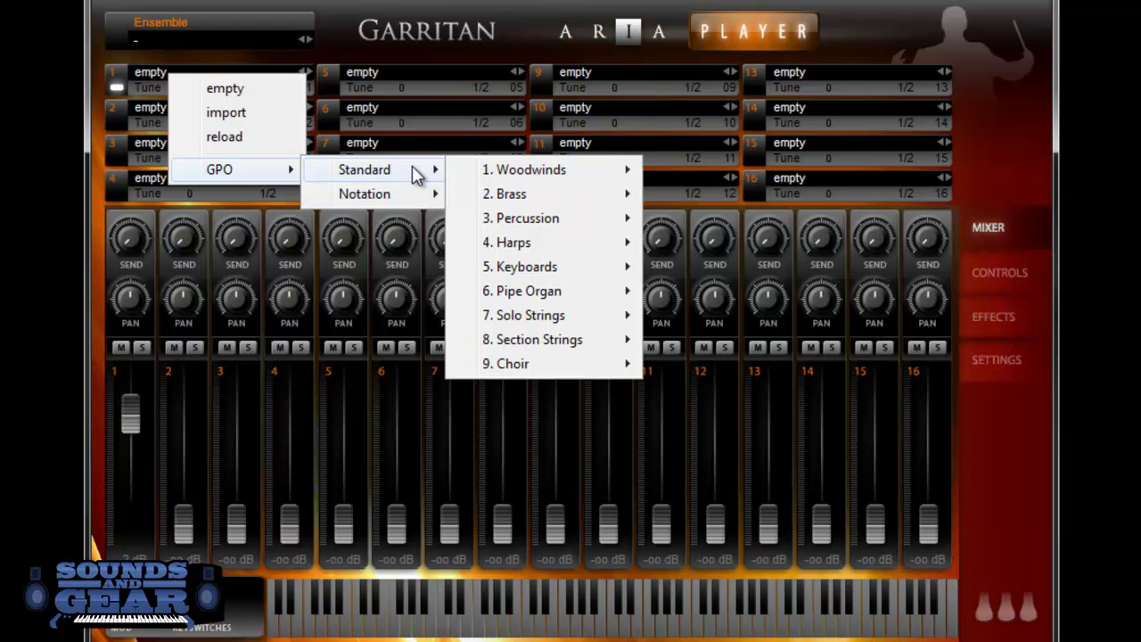
mouse_move(365, 170)
click(202, 398)
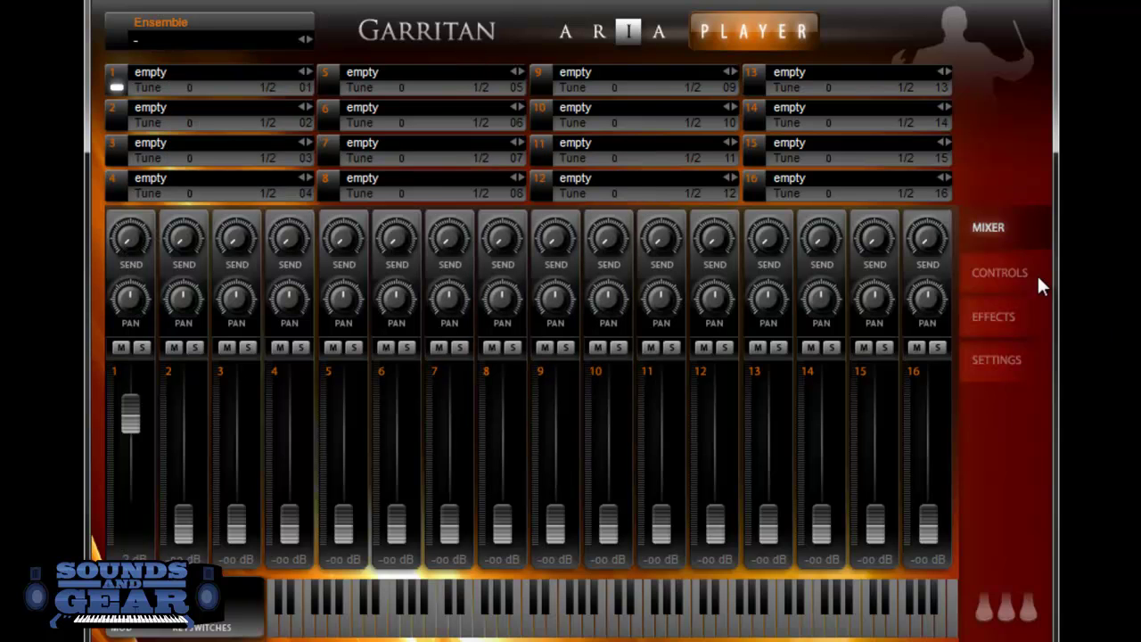
click(994, 319)
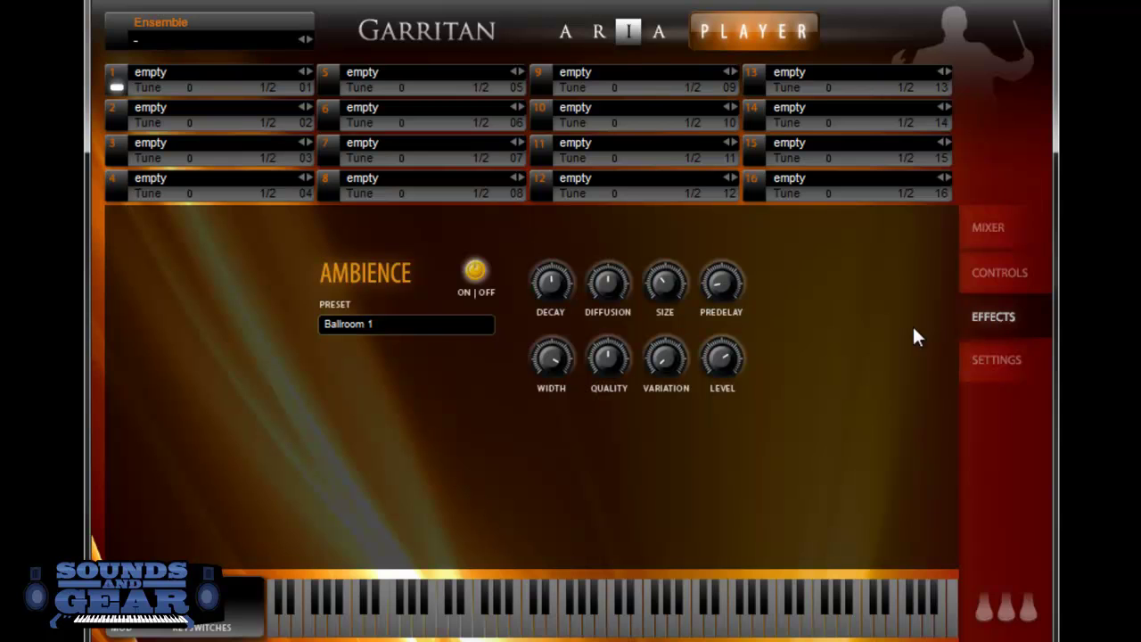
click(431, 323)
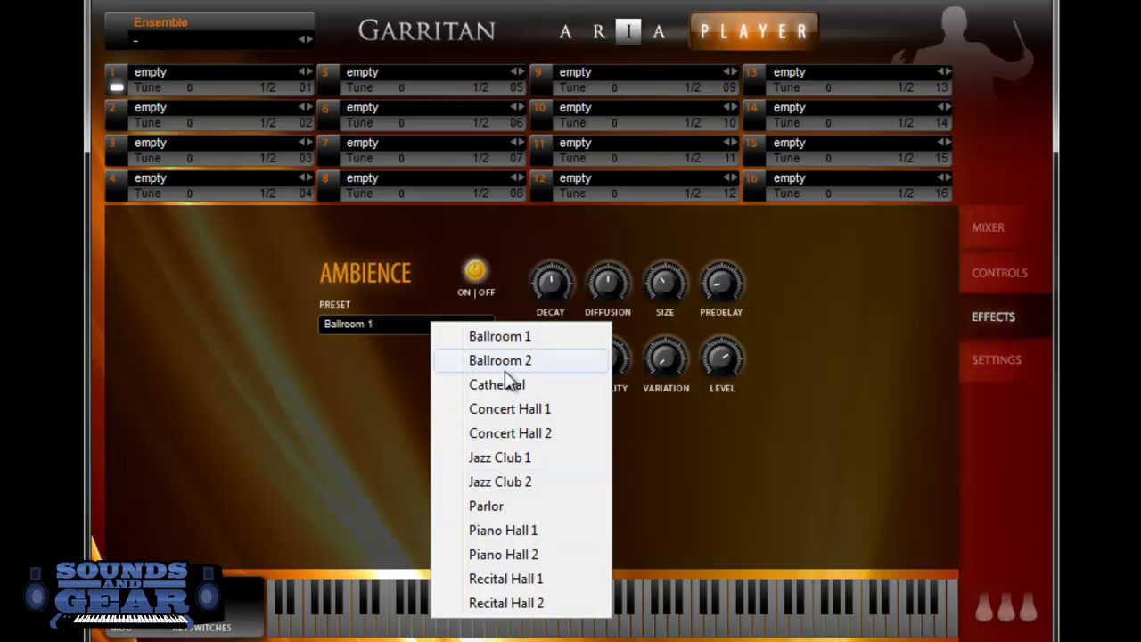
click(321, 489)
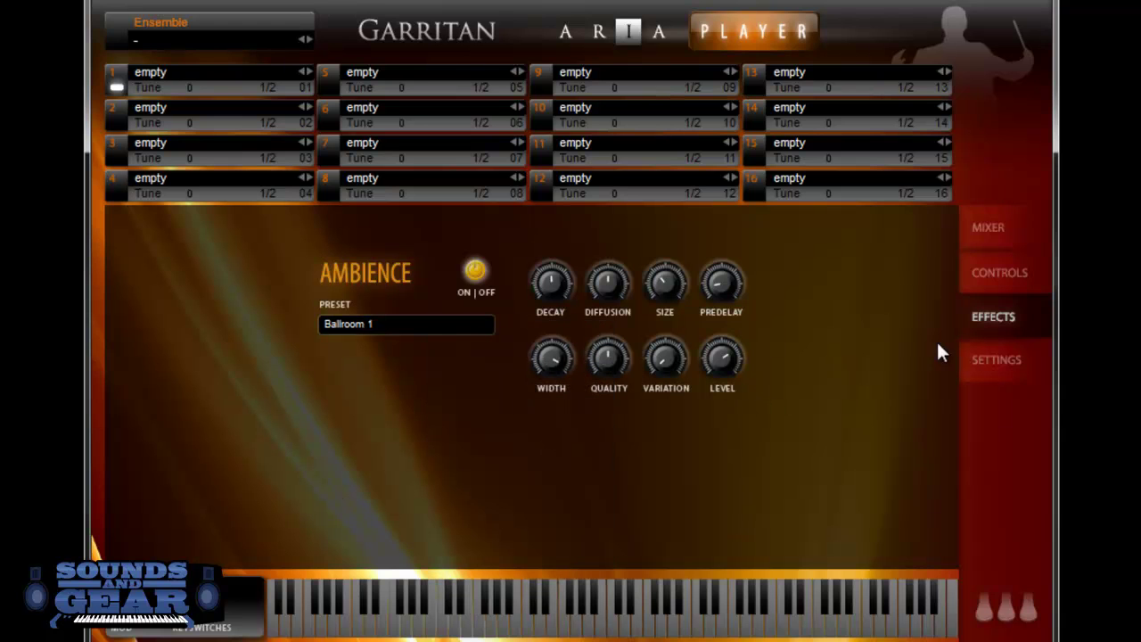
click(1000, 273)
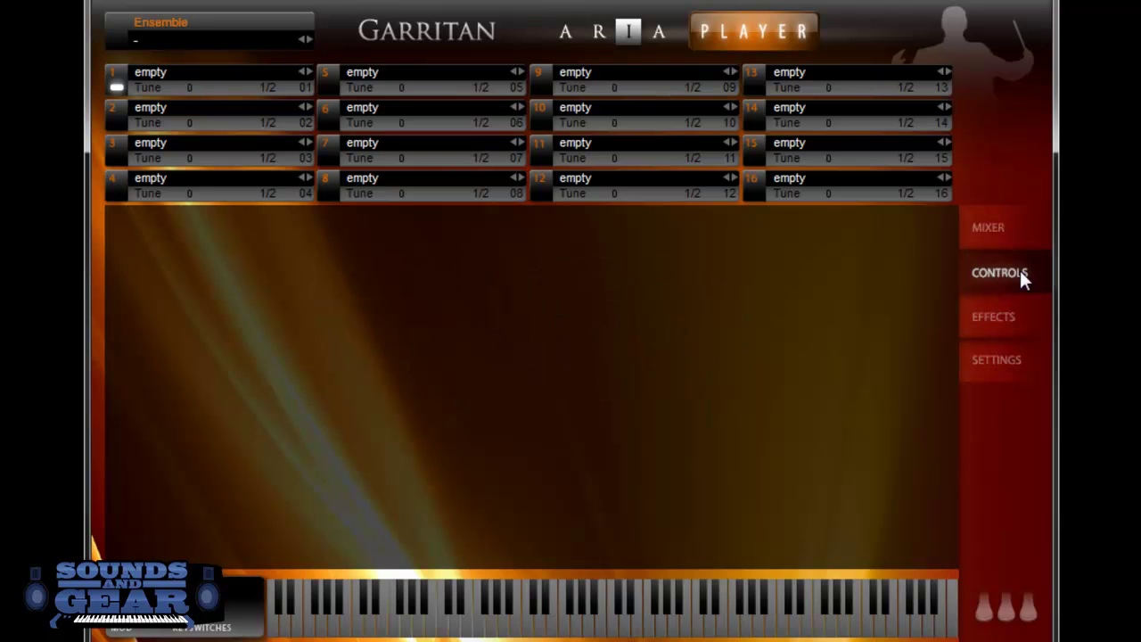
click(992, 234)
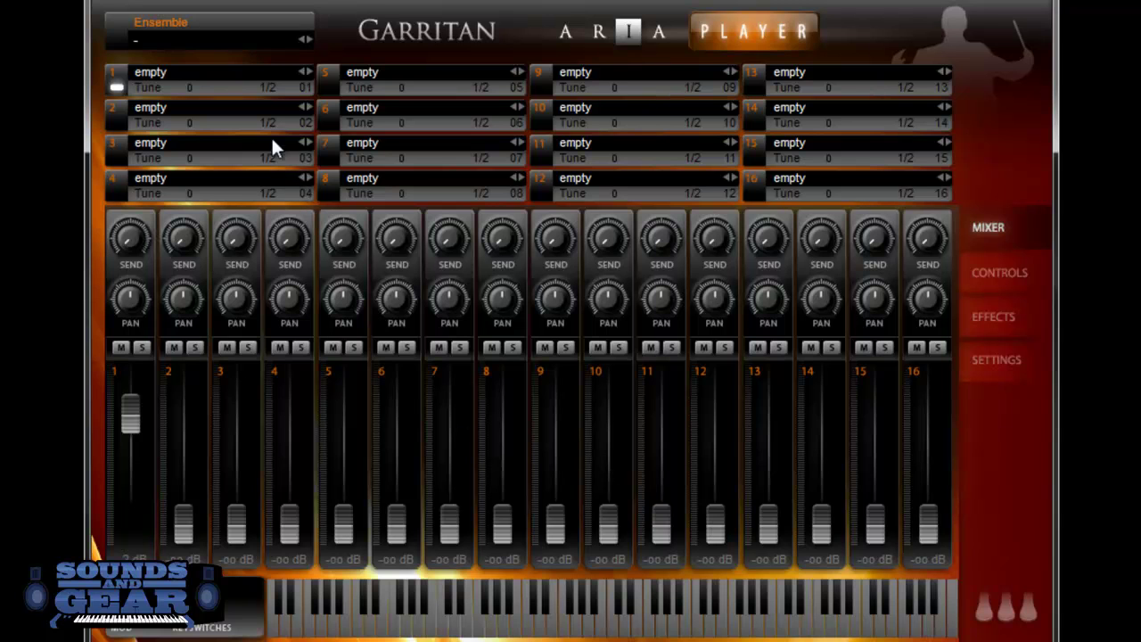
- Load Alto Flute Plr1 from GPO > Standard > Woodwinds > Flutes into slot 1
click(287, 75)
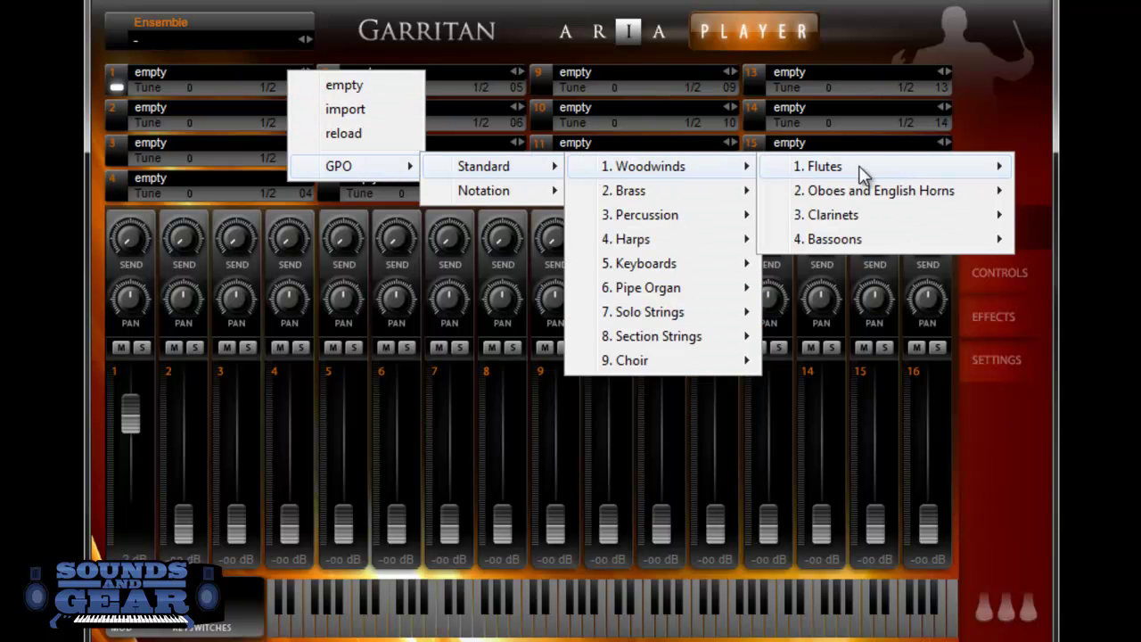
mouse_move(223, 295)
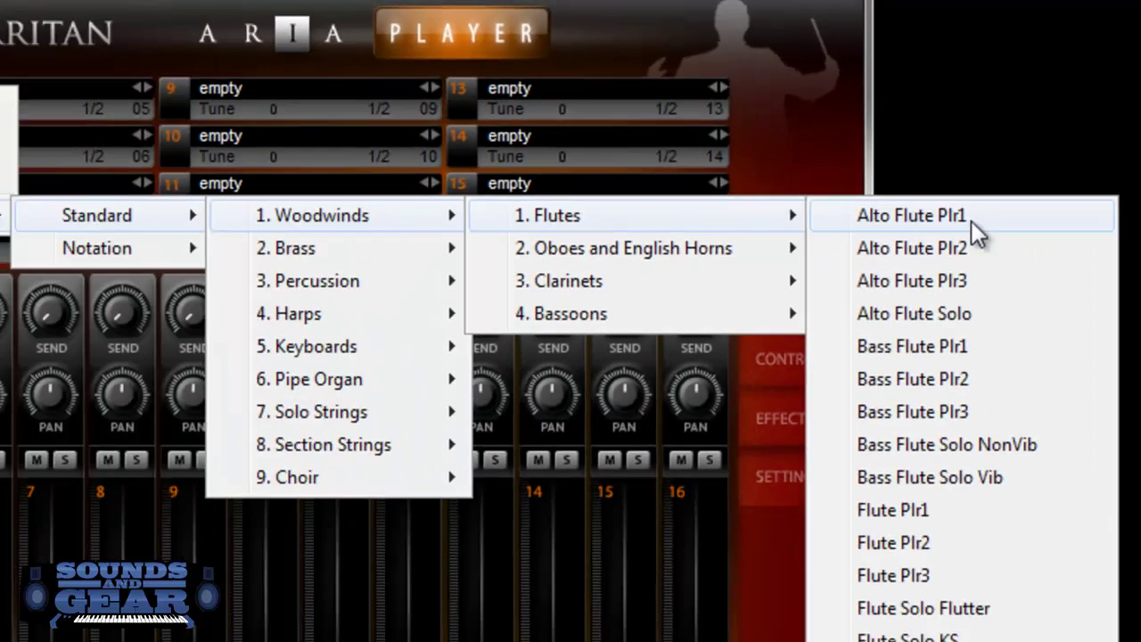
click(972, 223)
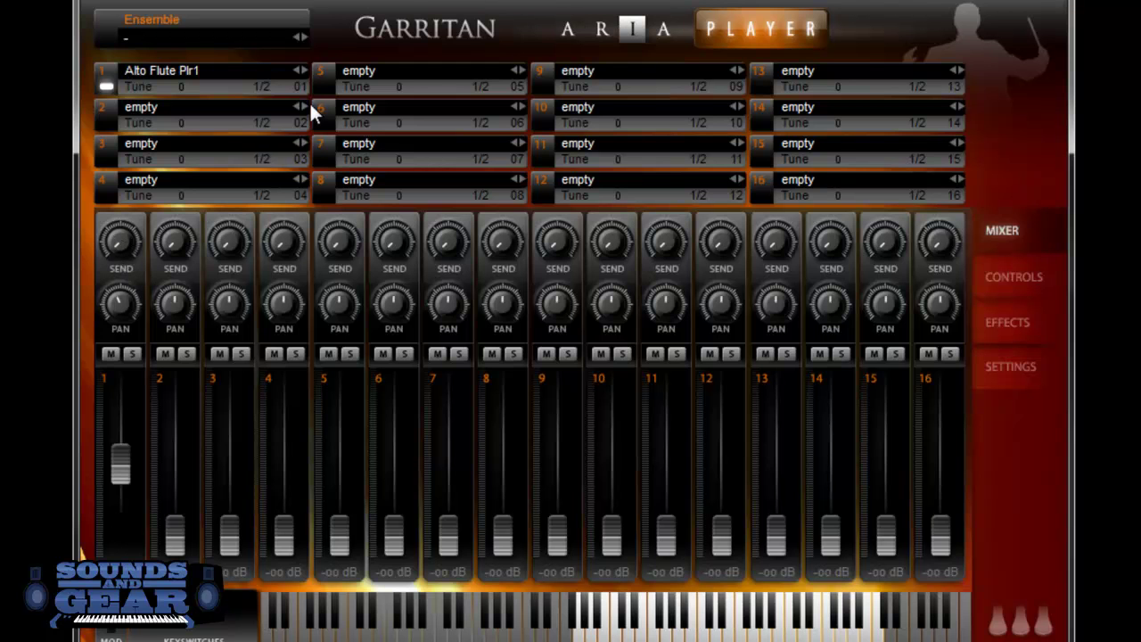
- Step slot 1 through Alto Flute Plr2–Solo and the Bass Flute variants, ending on Flute Plr1
click(305, 71)
click(304, 71)
click(305, 69)
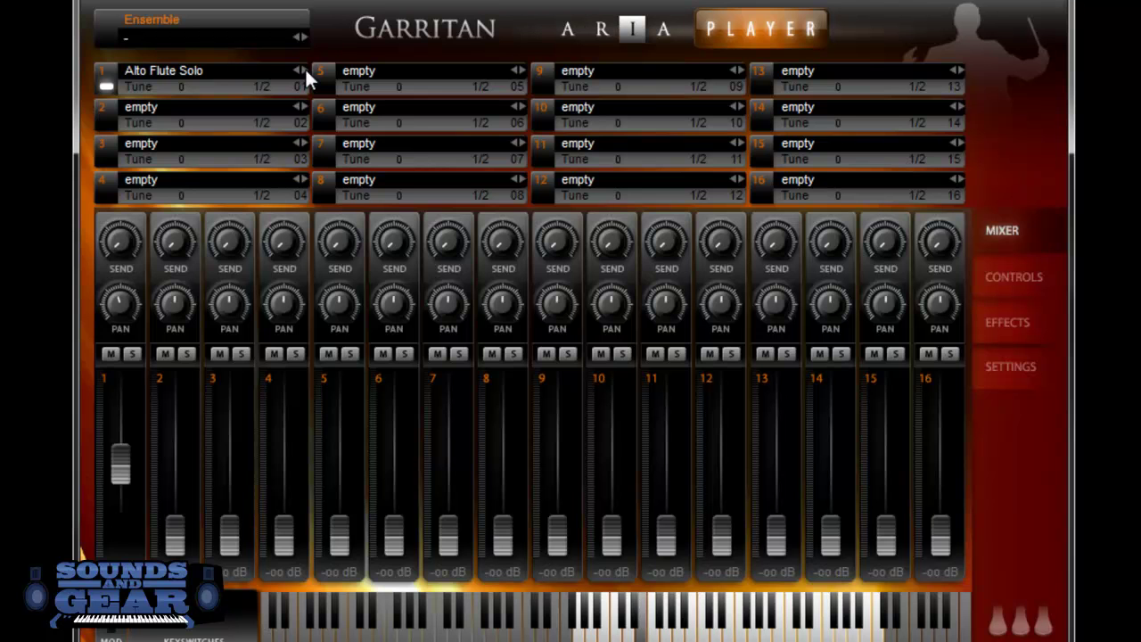
click(305, 68)
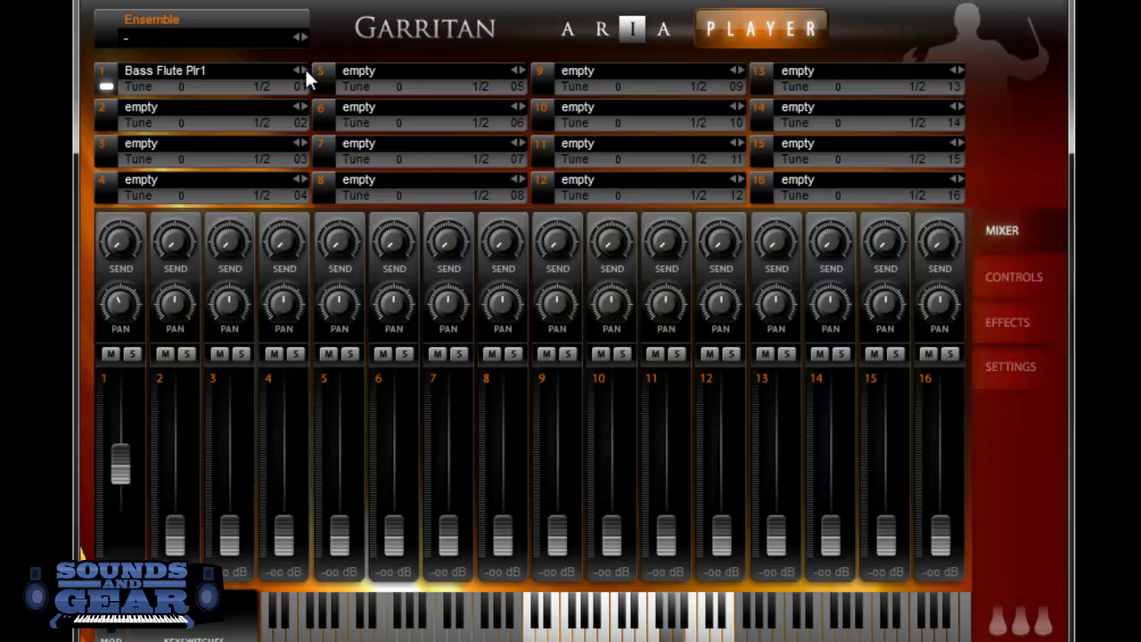
click(306, 70)
click(305, 70)
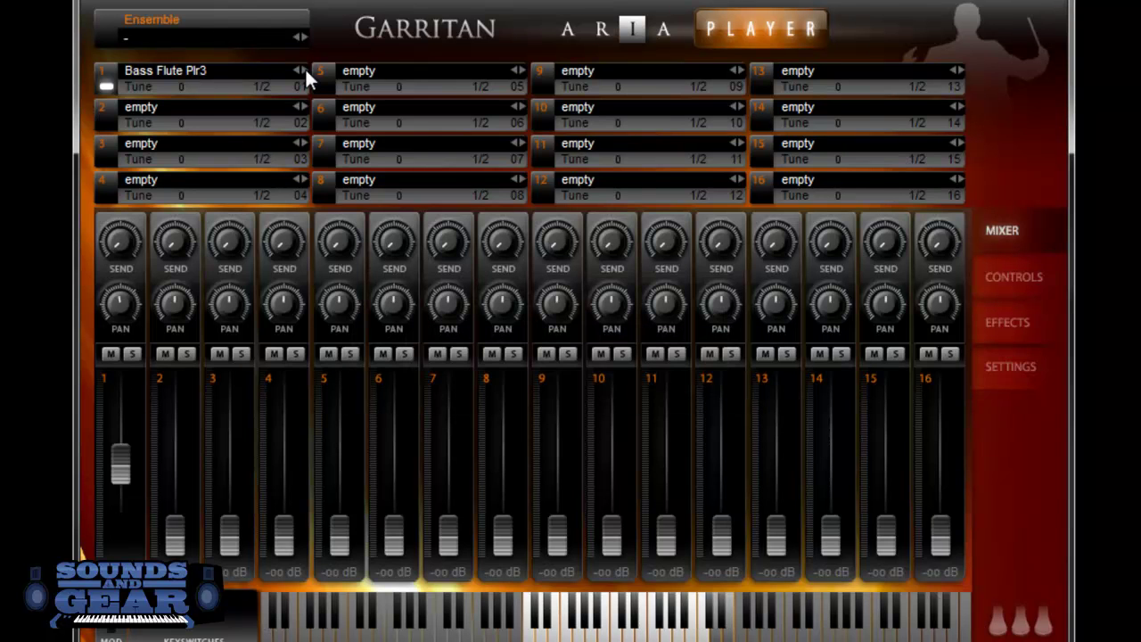
click(305, 70)
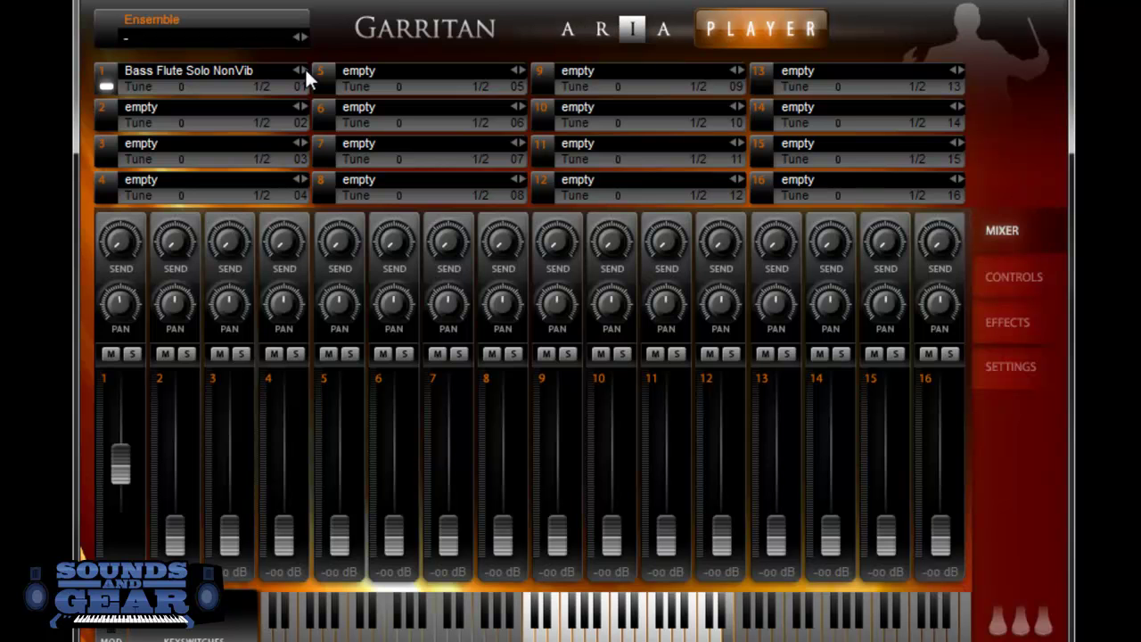
click(305, 70)
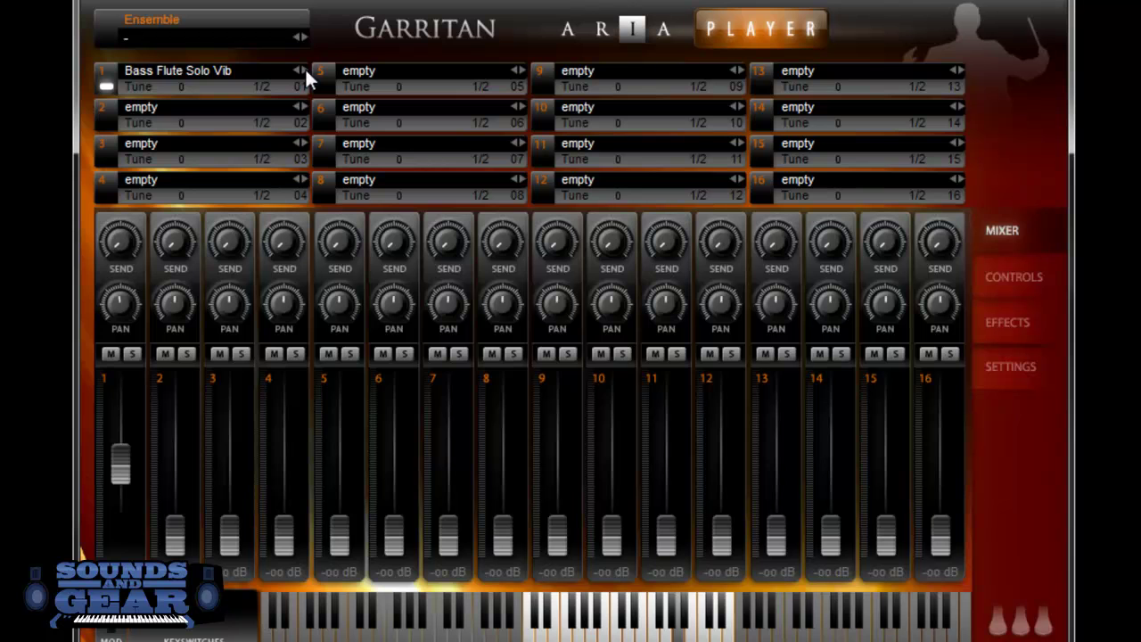
click(305, 70)
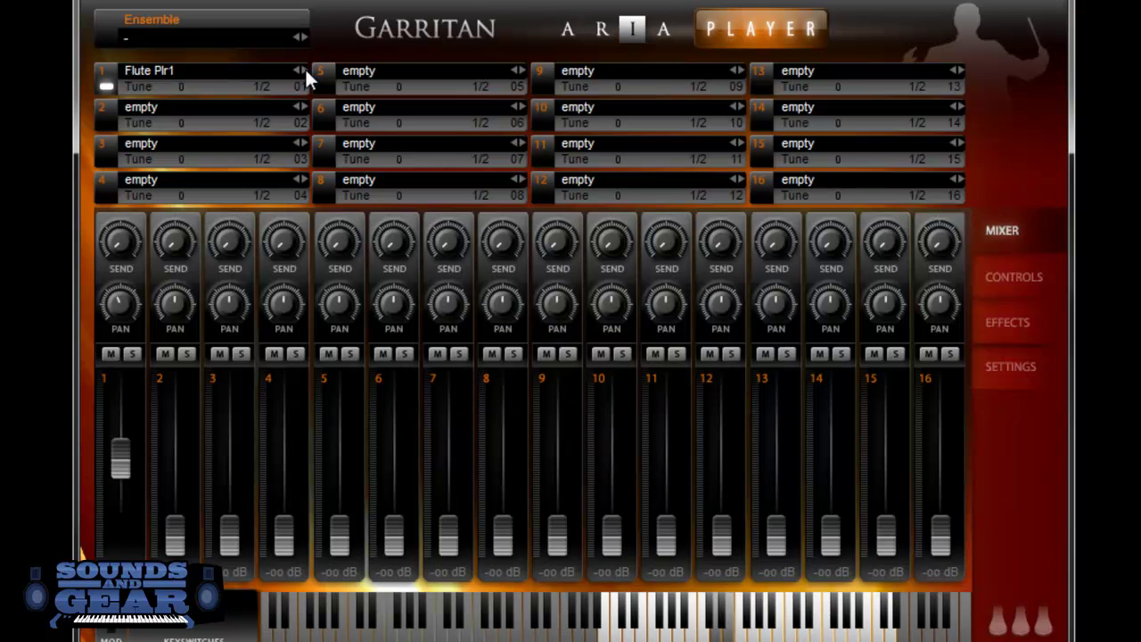
- Load French Horn Overlay f into slot 1, then audition Overlay ff and French Horn 1 Plr1/Plr2 variants
click(227, 68)
mouse_move(429, 165)
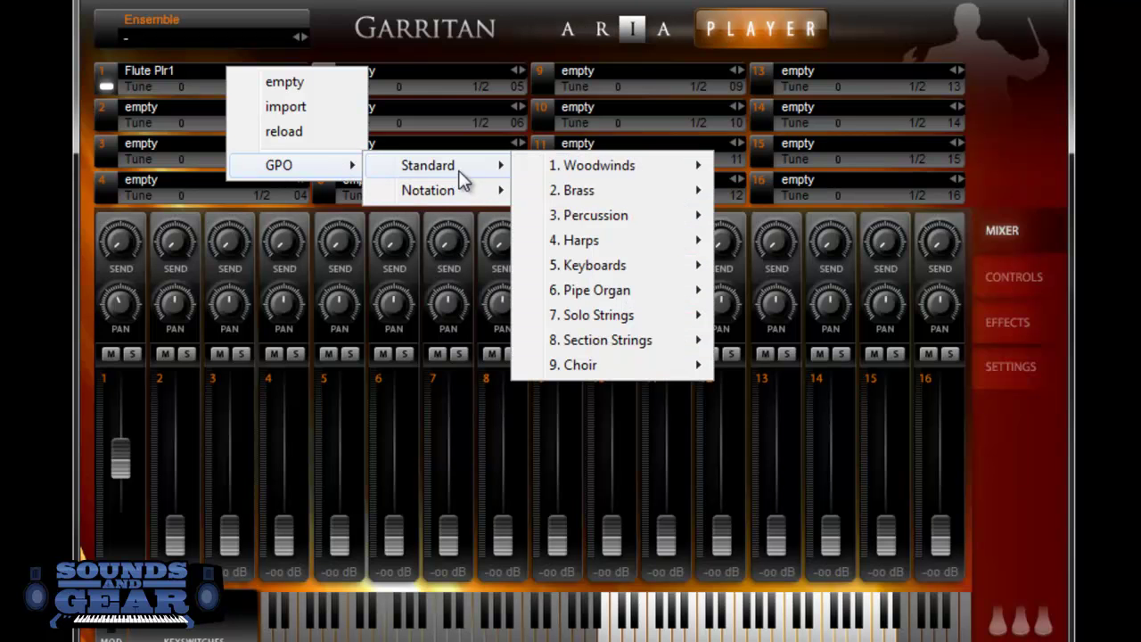
mouse_move(800, 190)
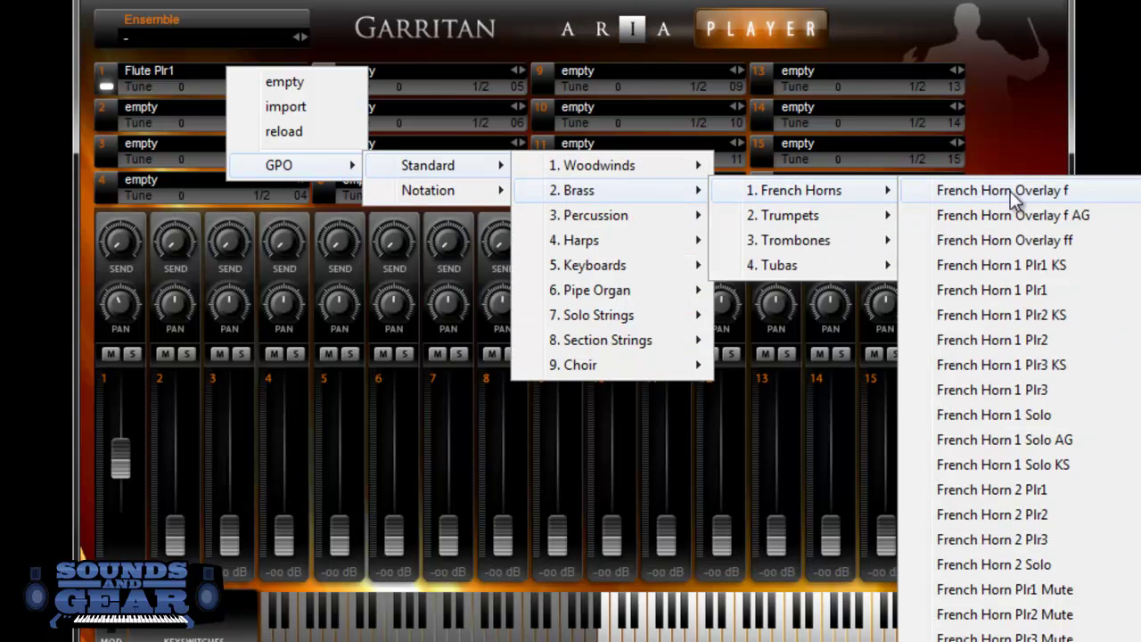
click(1002, 190)
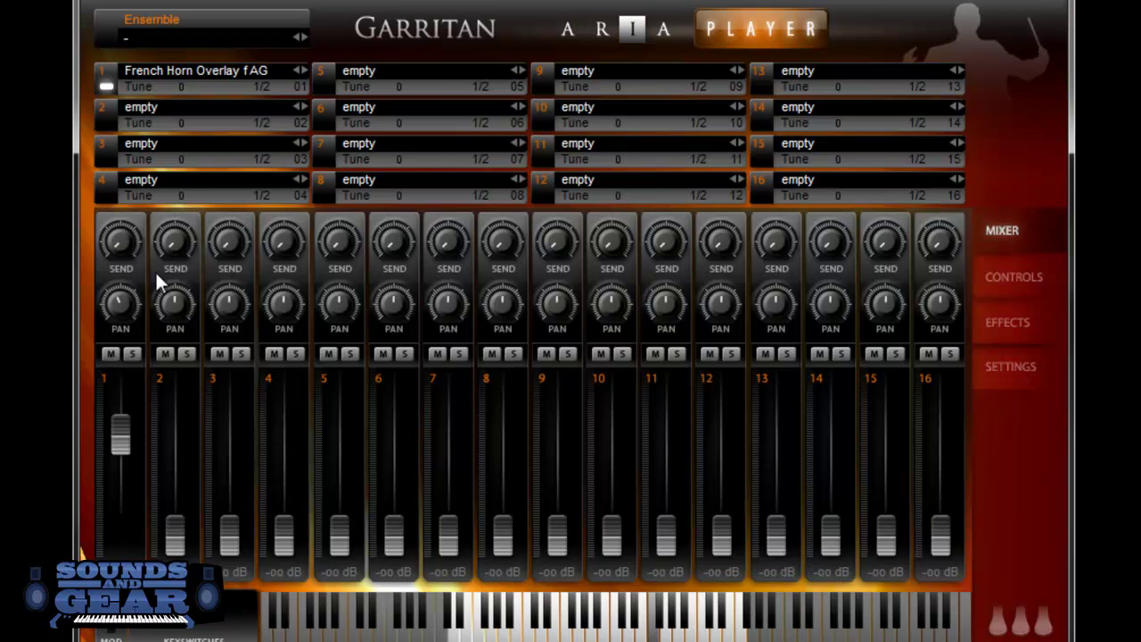
click(305, 75)
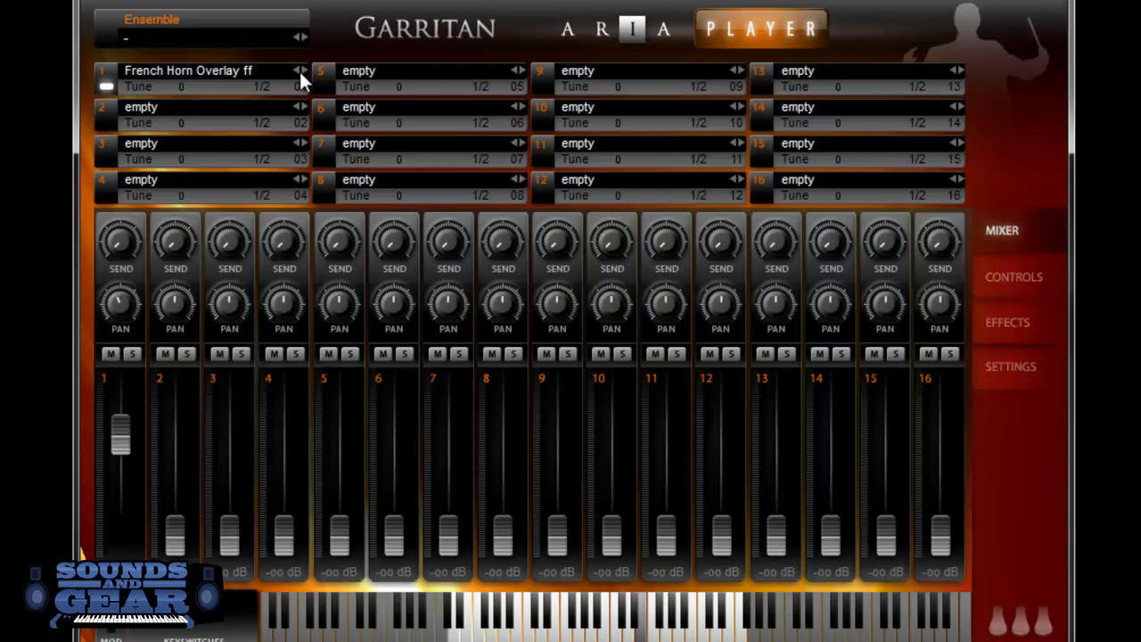
click(306, 76)
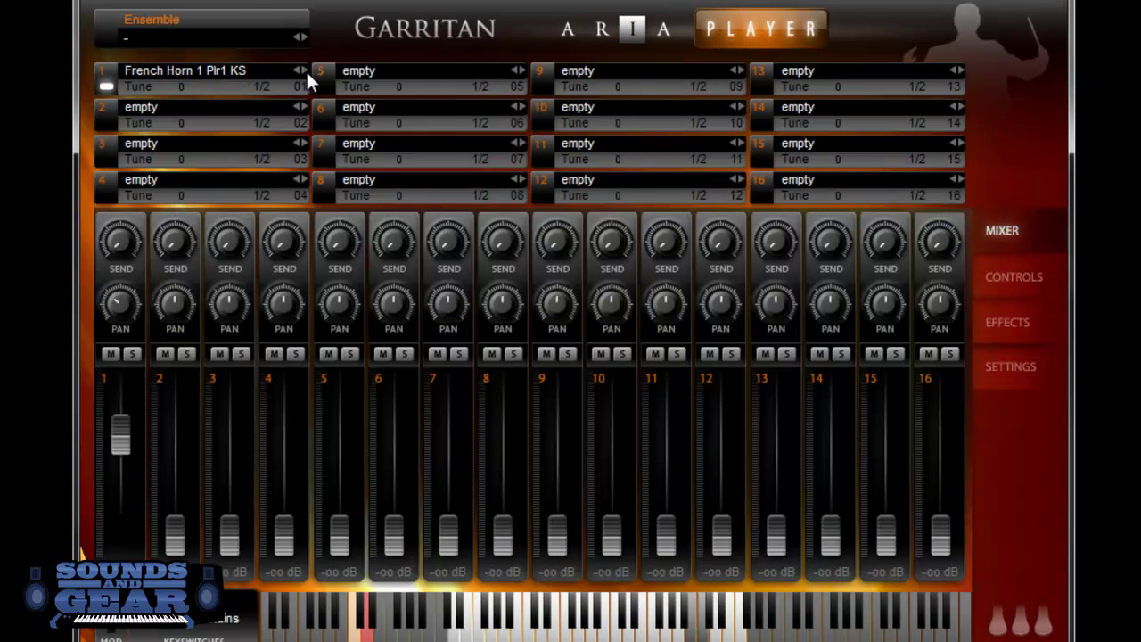
click(305, 76)
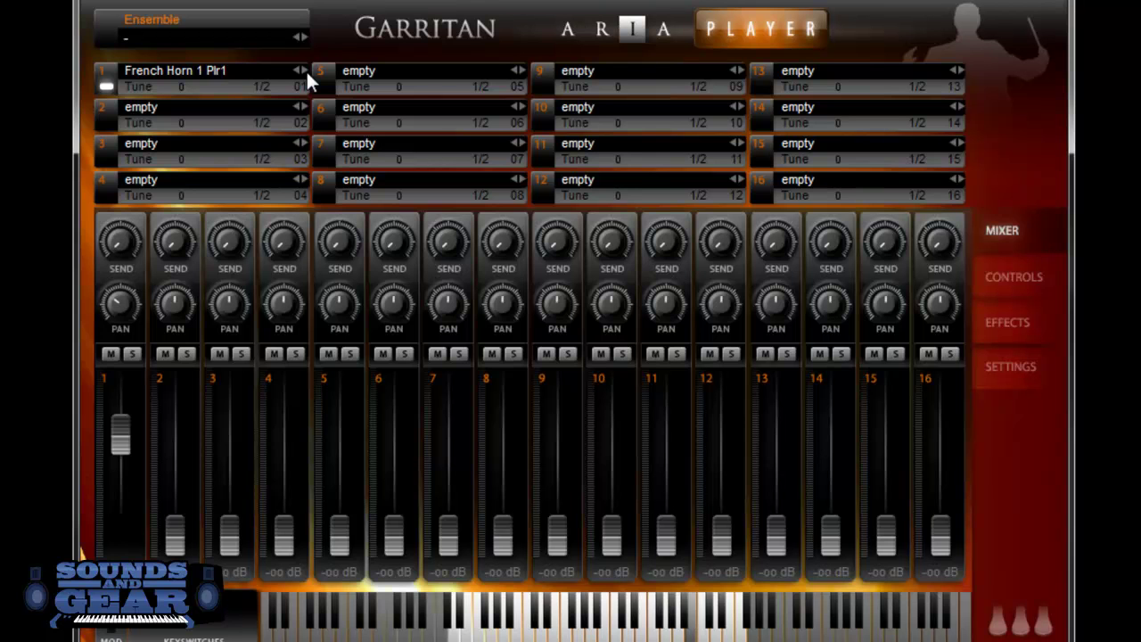
click(306, 76)
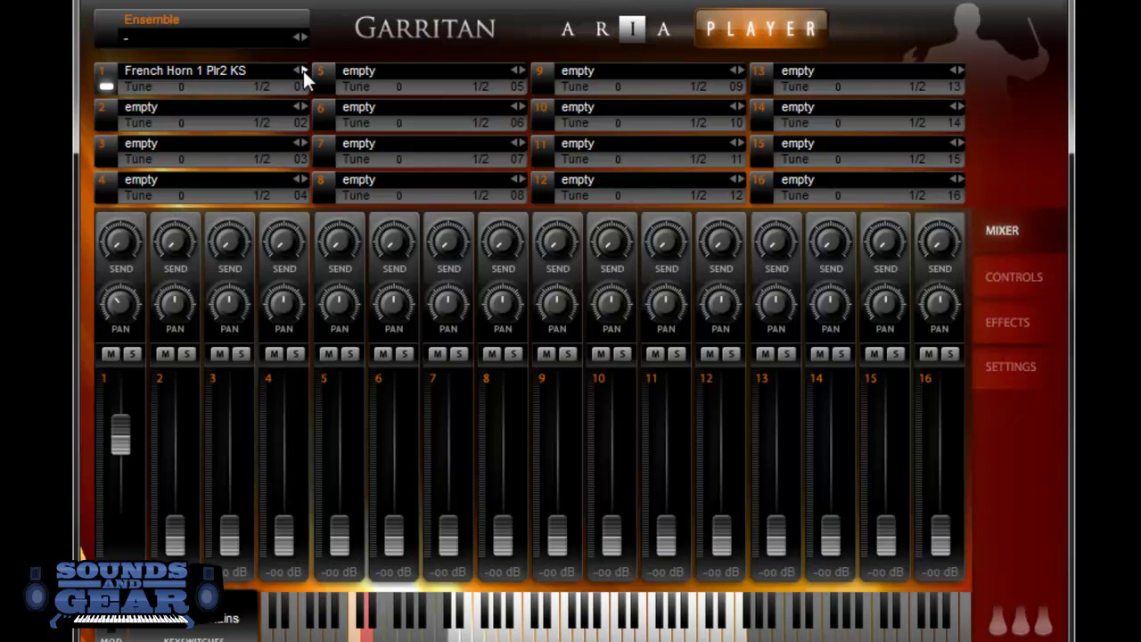
- Continue through French Horn 1 Plr2 and Plr3 patches to French Horn 1 Solo, then bring up the GPO Trumpets list
click(304, 73)
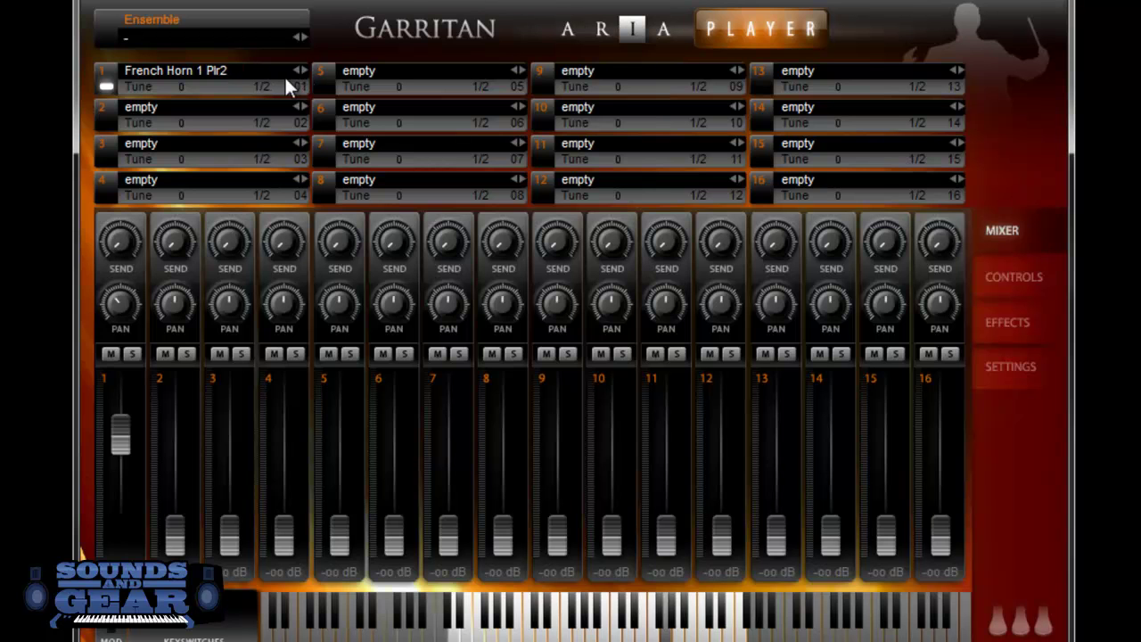
click(304, 75)
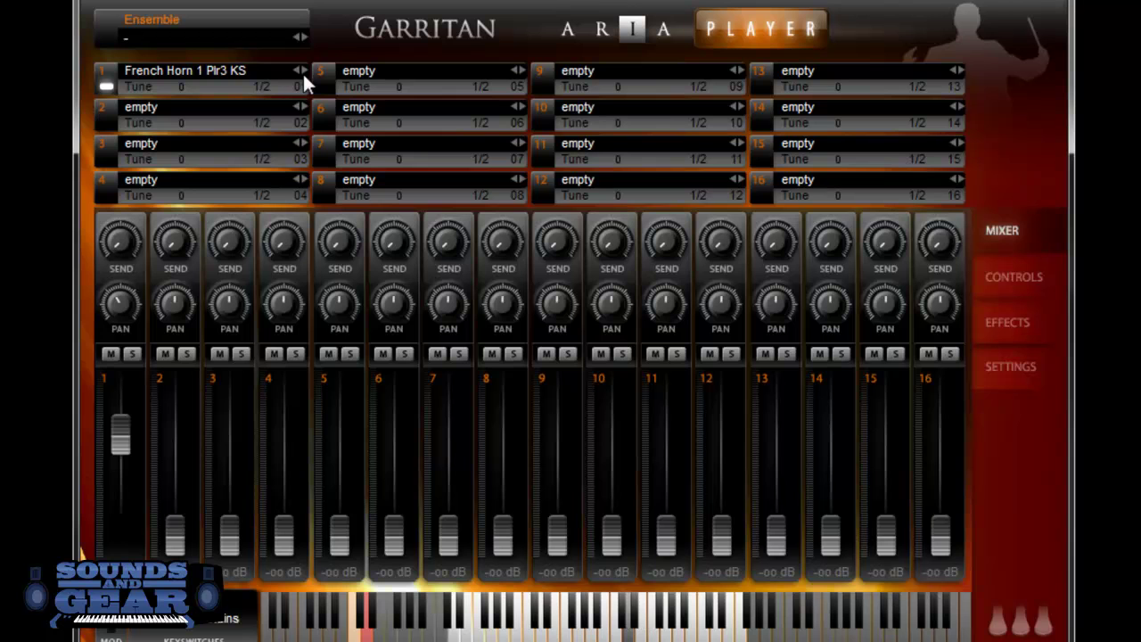
click(304, 74)
click(304, 72)
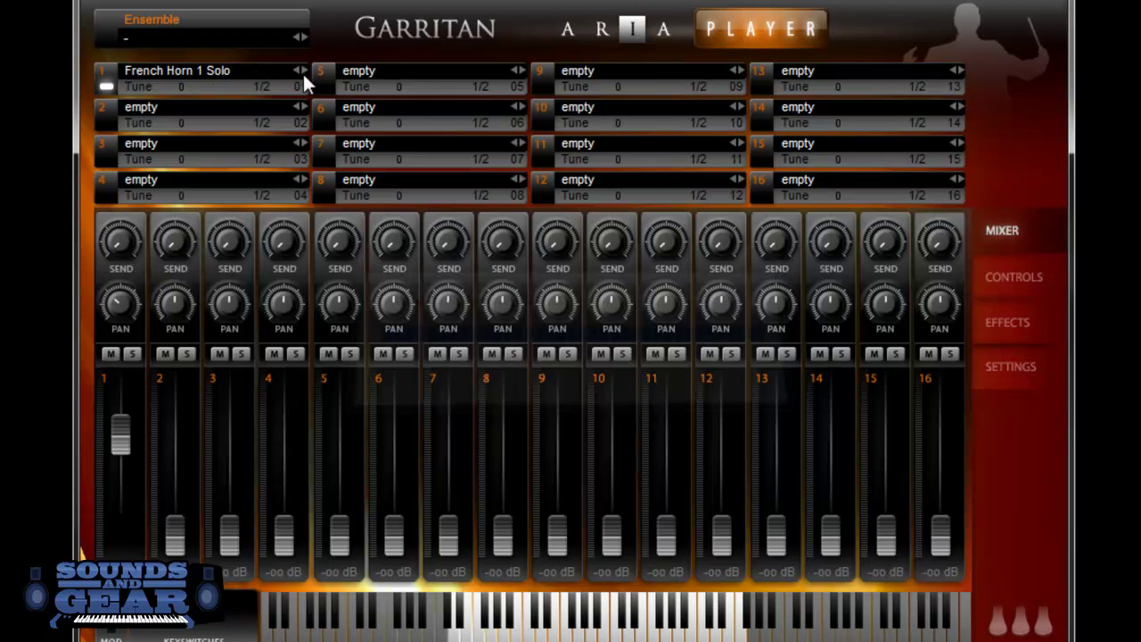
click(247, 81)
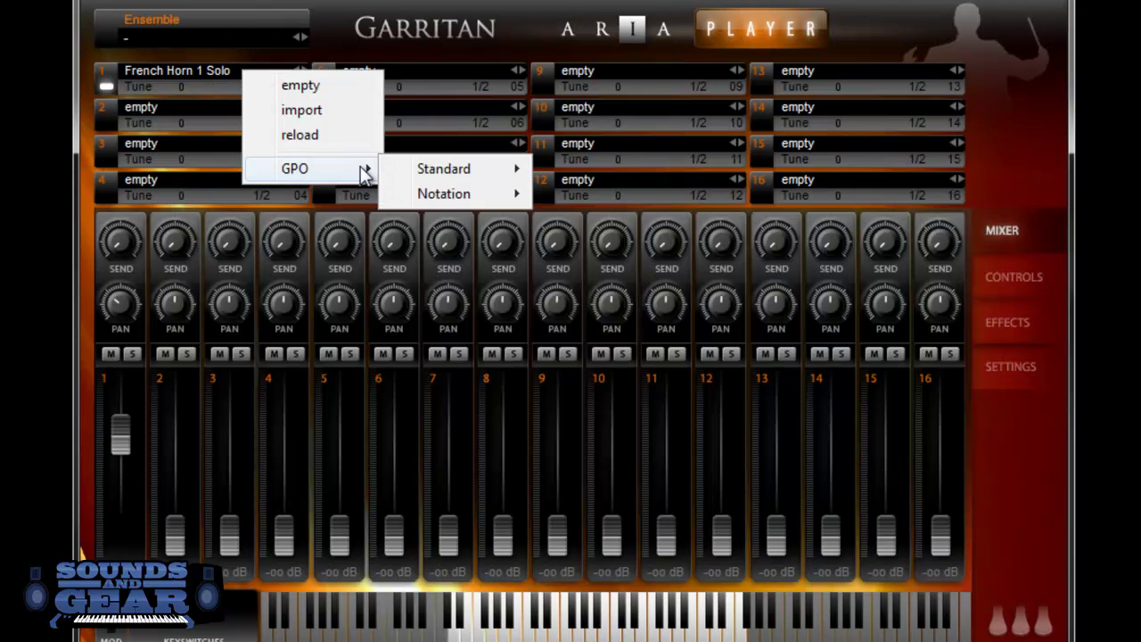
mouse_move(444, 168)
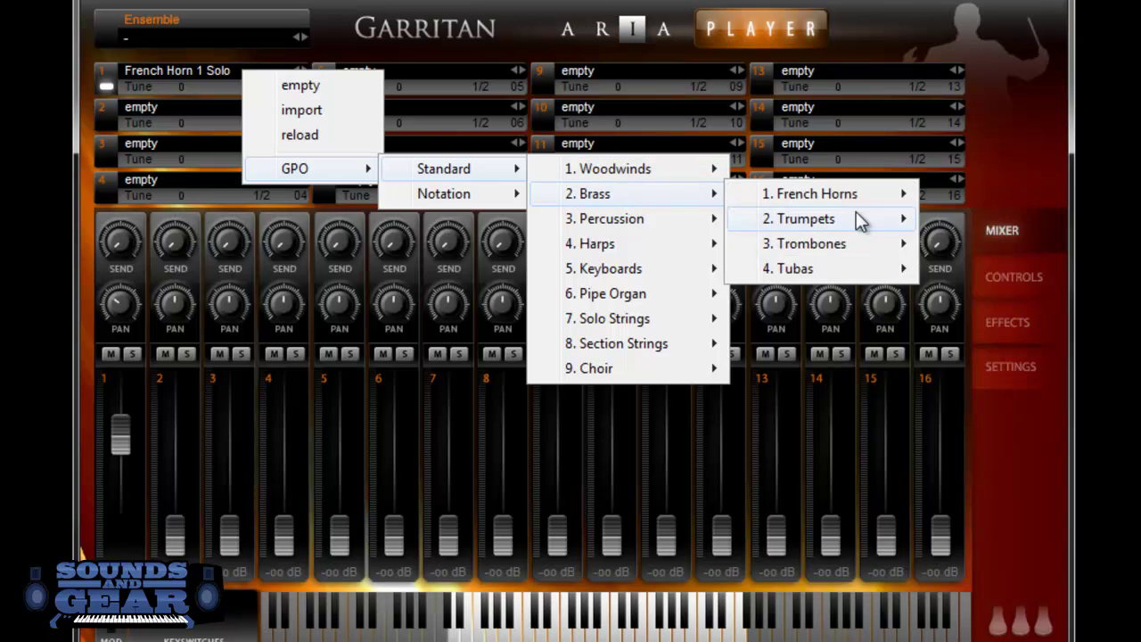
mouse_move(799, 218)
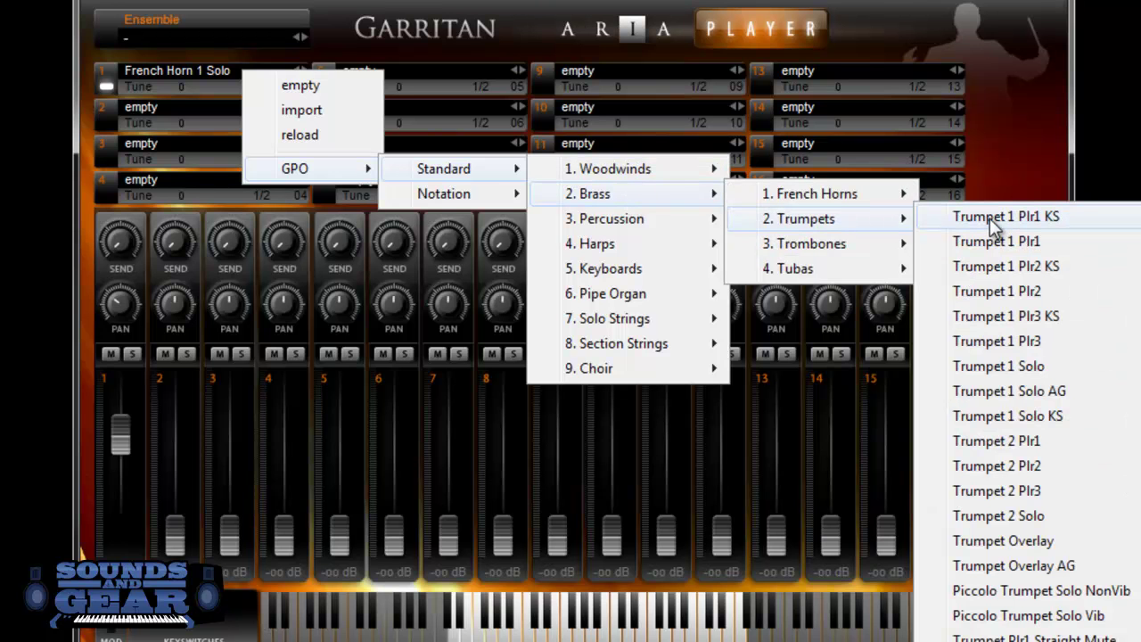
- Audition Piccolo Trumpet Solo NonVib, Trumpet Overlays and Trumpet 2 patches, then load SAM Trumpet Plr1 KS
click(1030, 592)
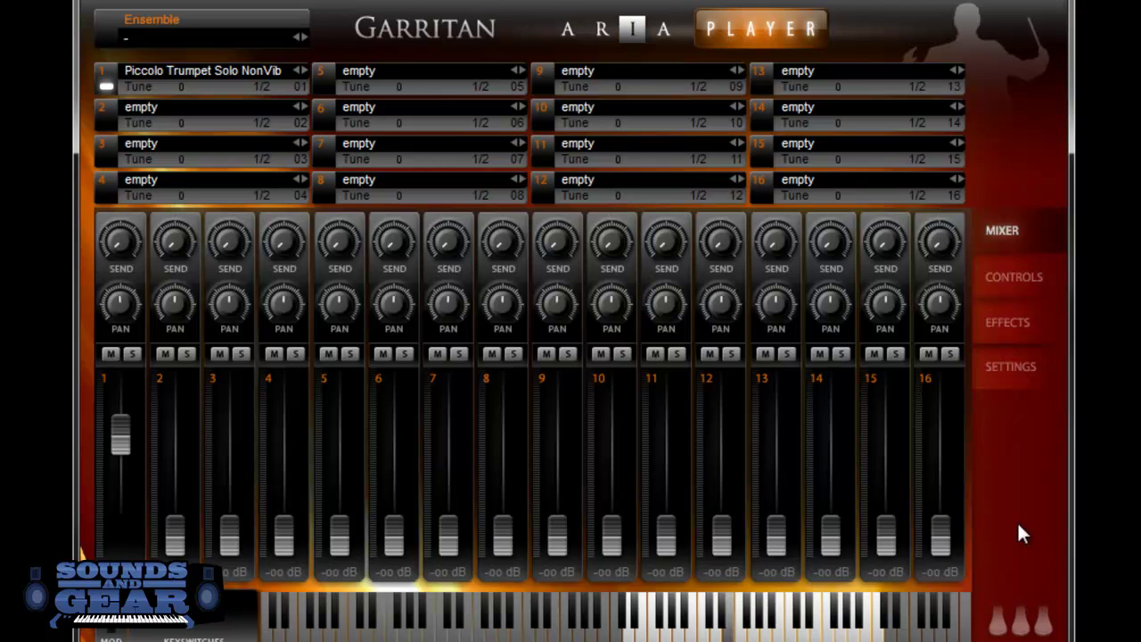
click(294, 69)
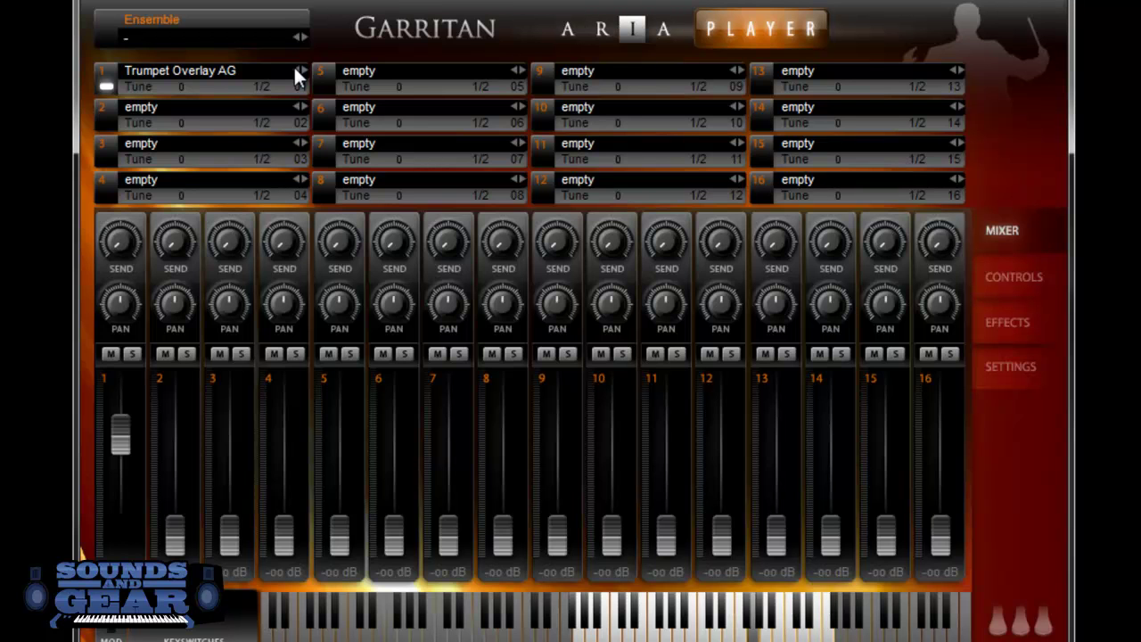
click(296, 70)
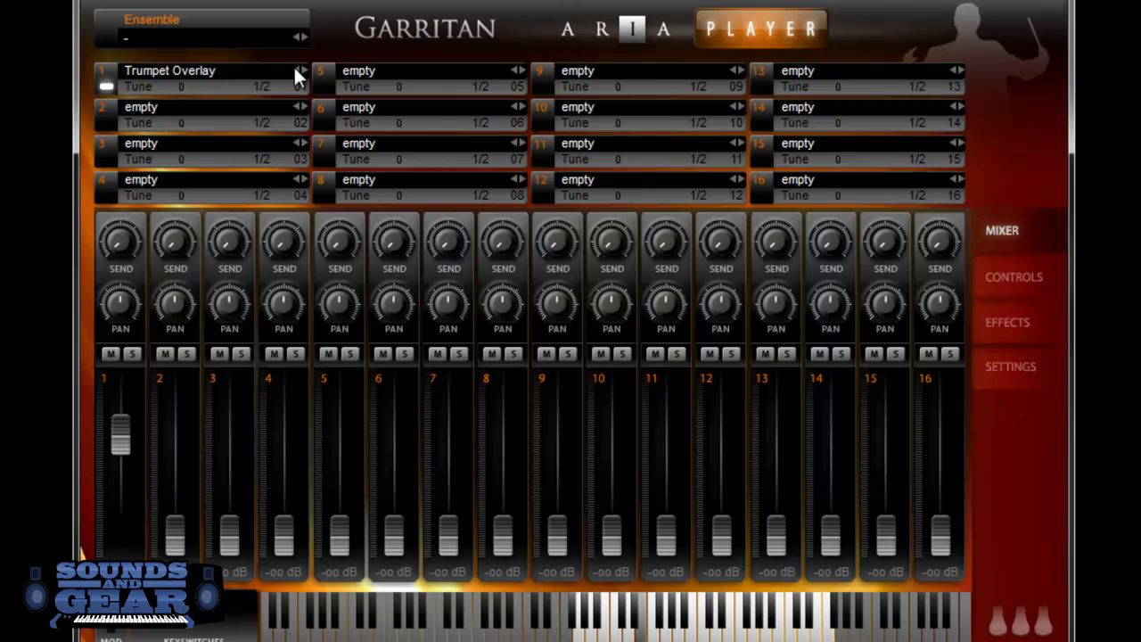
click(297, 70)
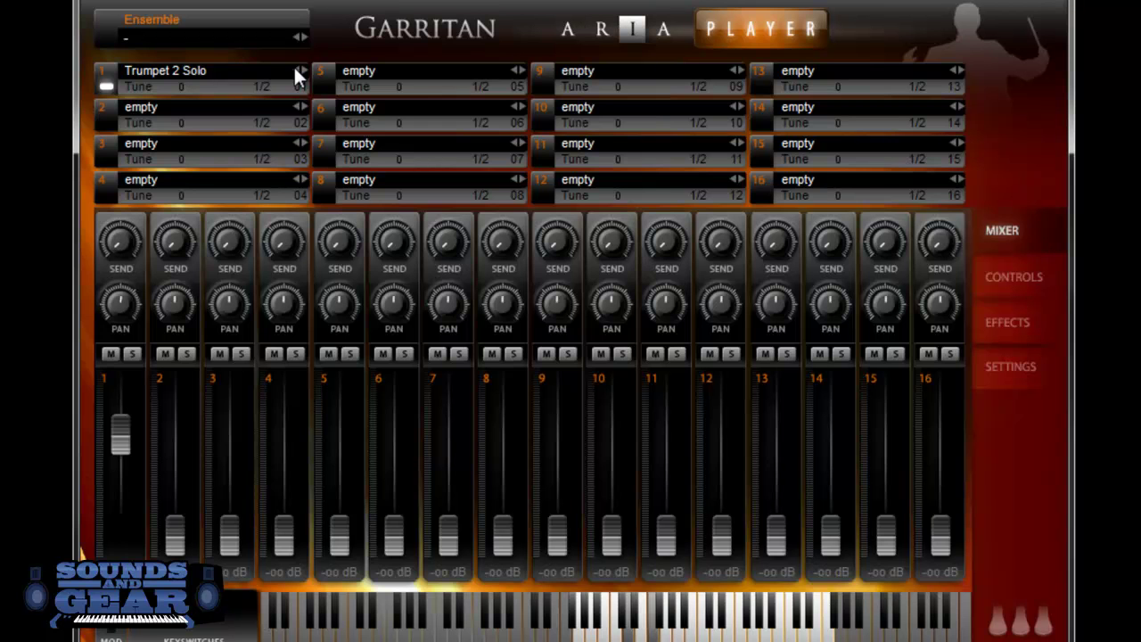
click(297, 70)
click(297, 71)
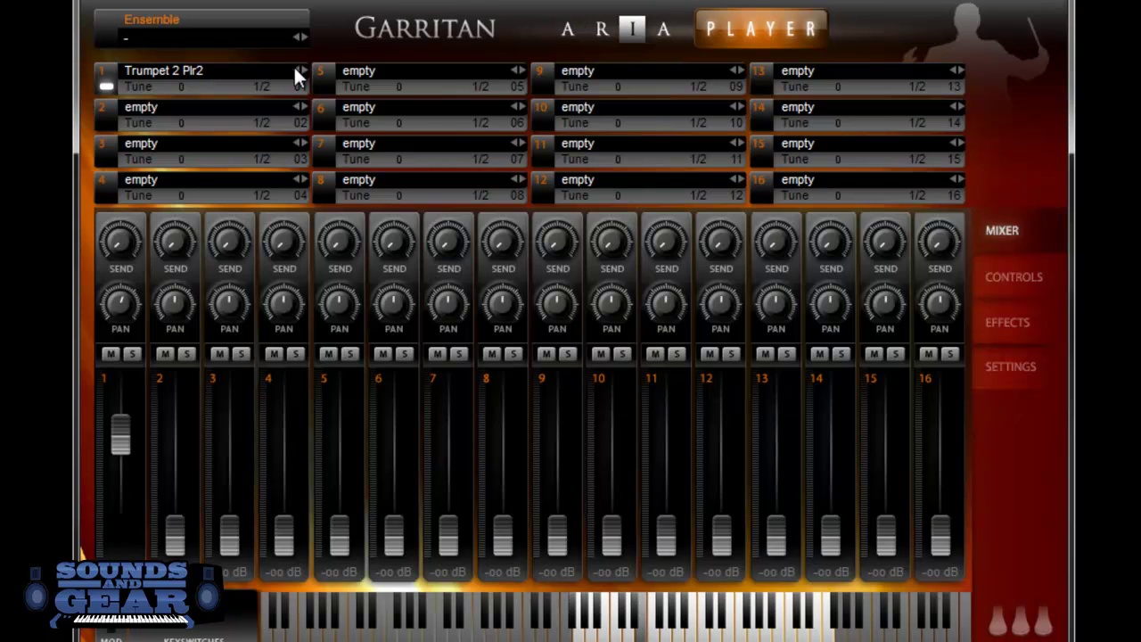
click(255, 78)
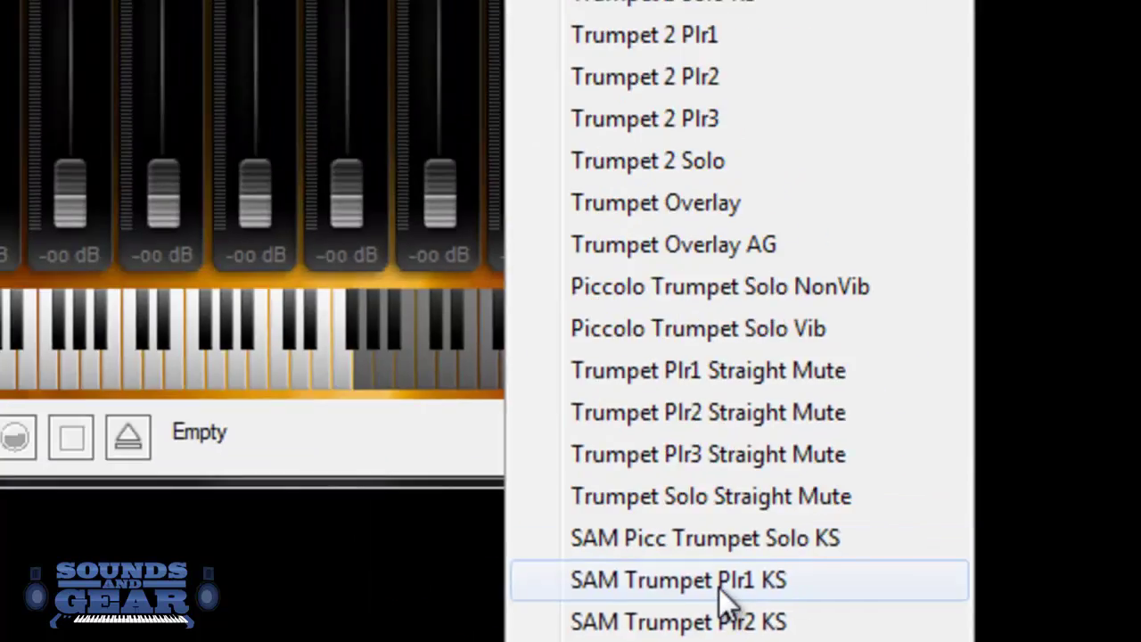
click(726, 581)
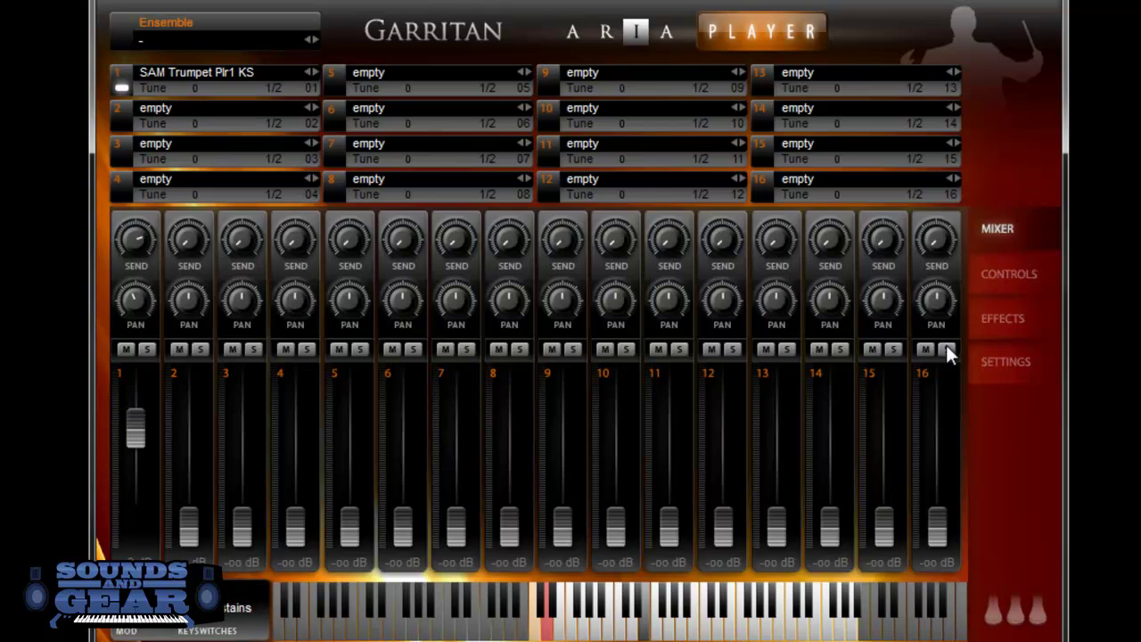
- Set the Ambience reverb preset to Parlor on the EFFECTS tab, after briefly trying Cathedral
click(1006, 321)
click(427, 331)
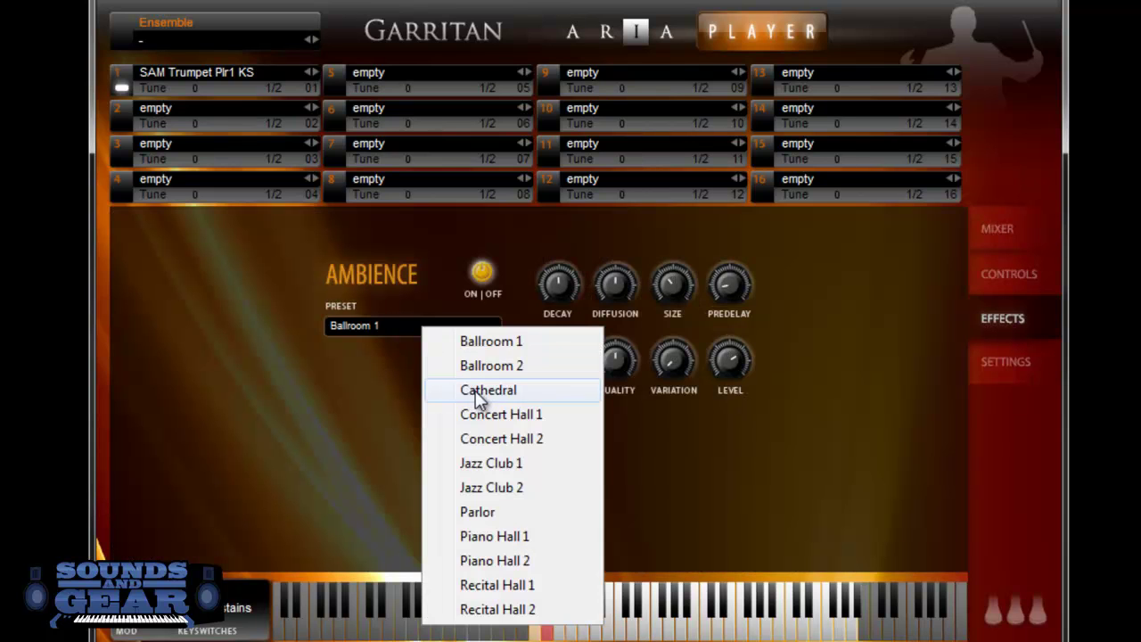
click(476, 389)
click(463, 327)
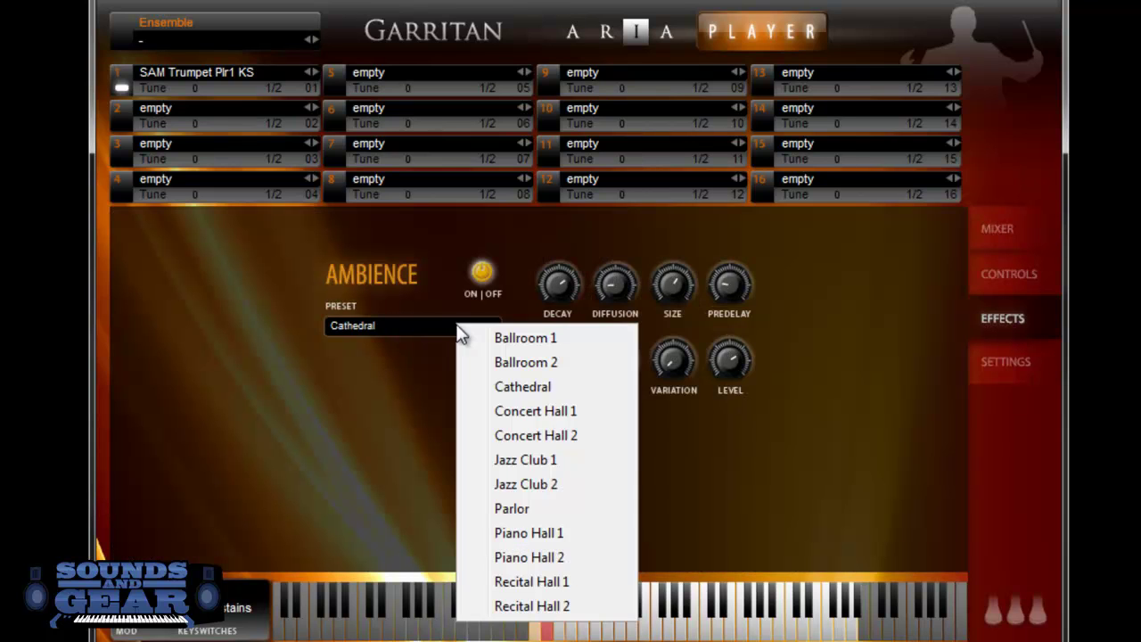
click(538, 508)
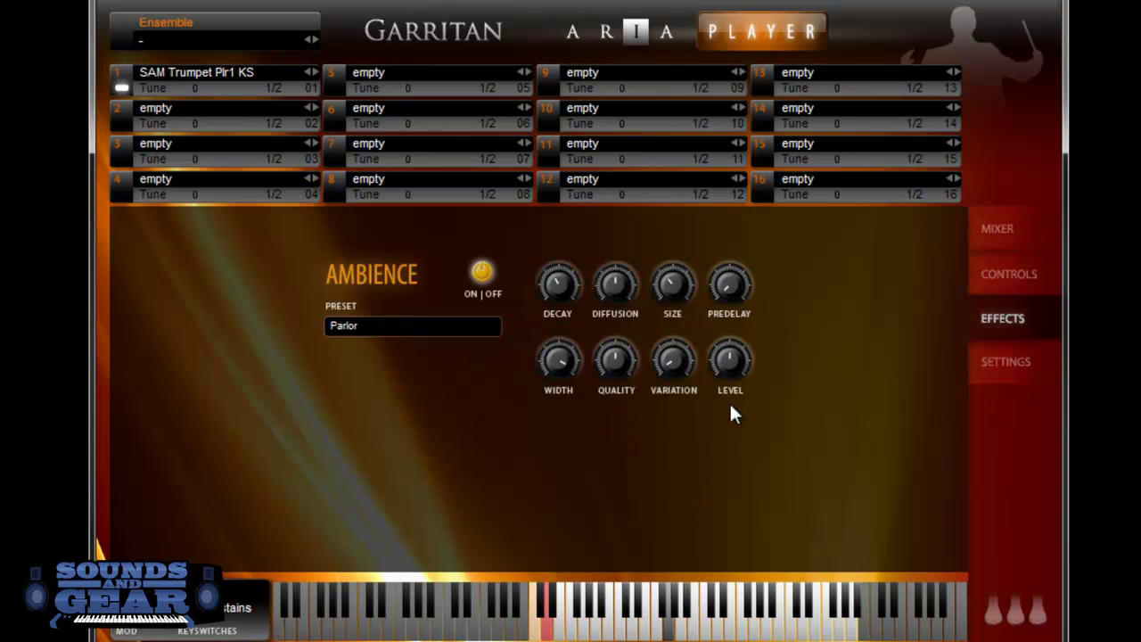
- Turn the Stereo Stage depth (CC36) knob for slot 1 up to 100% on the CONTROLS tab
click(1034, 279)
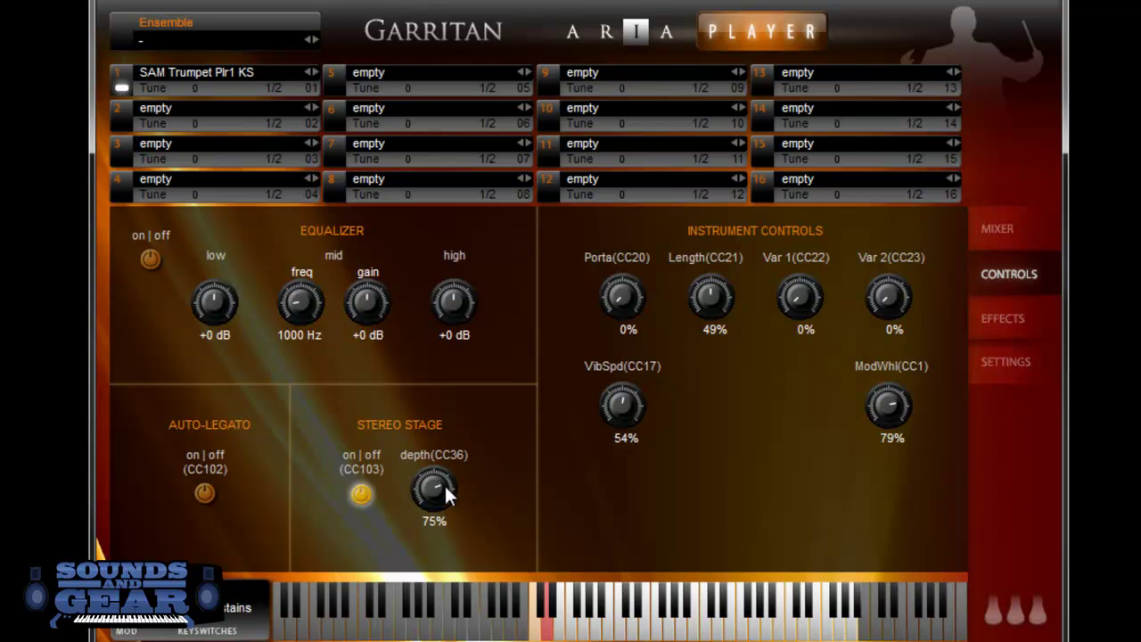
drag(437, 501, 437, 571)
- Load Trombone Plr2 from the mixer, step through Plr3 KS, Plr3 and Solo AG to Trombone Solo, then reopen the GPO list
click(1003, 232)
click(253, 73)
mouse_move(317, 169)
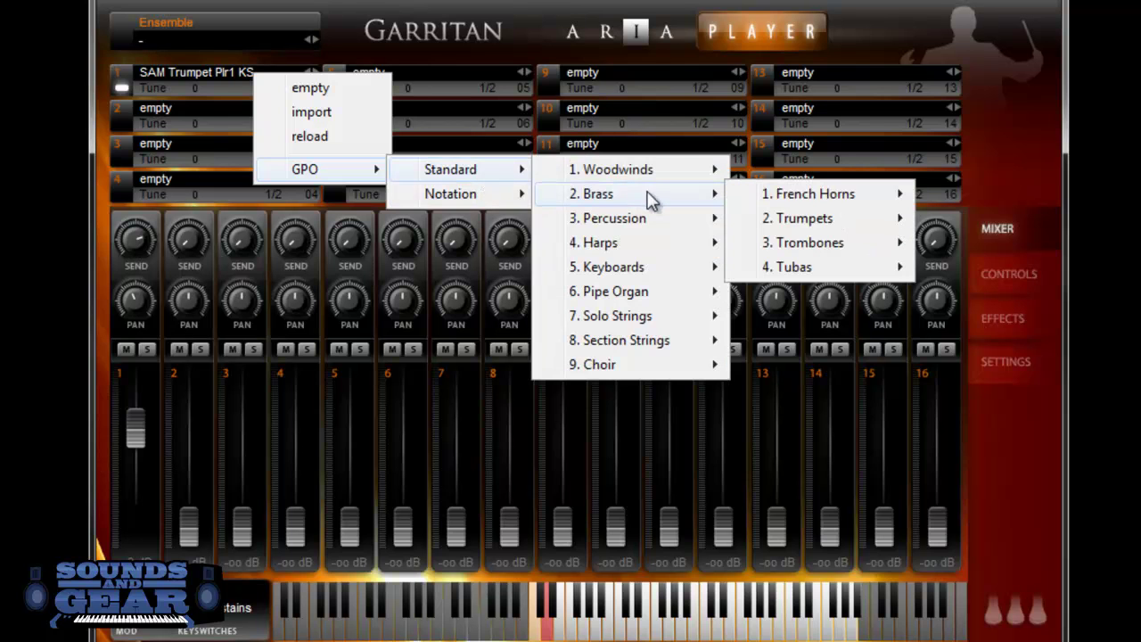
mouse_move(804, 242)
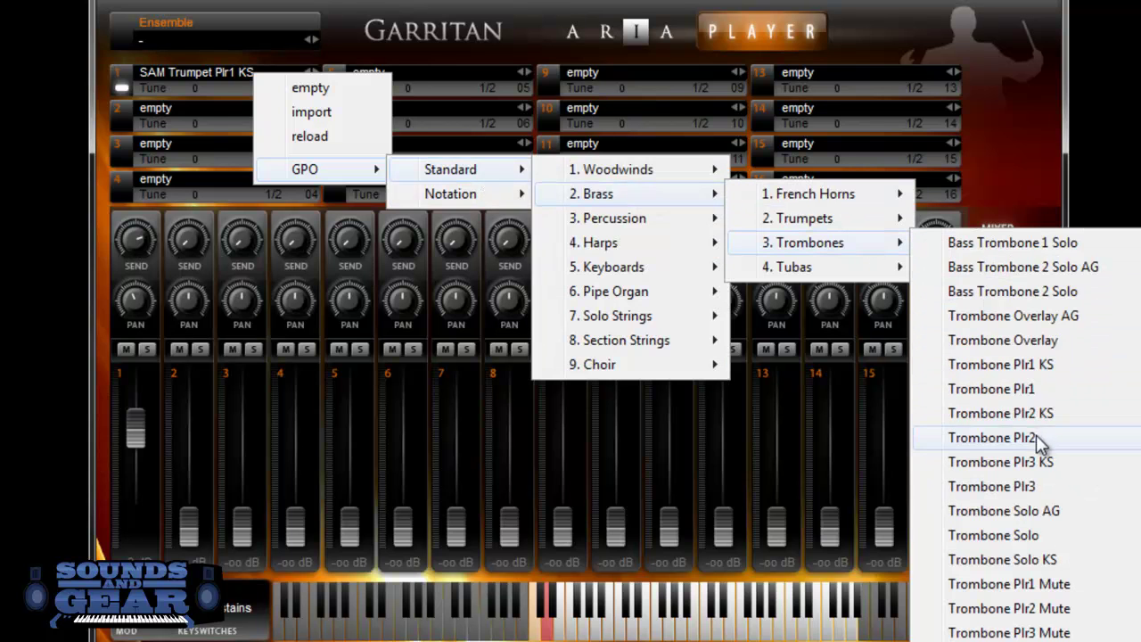
click(1036, 437)
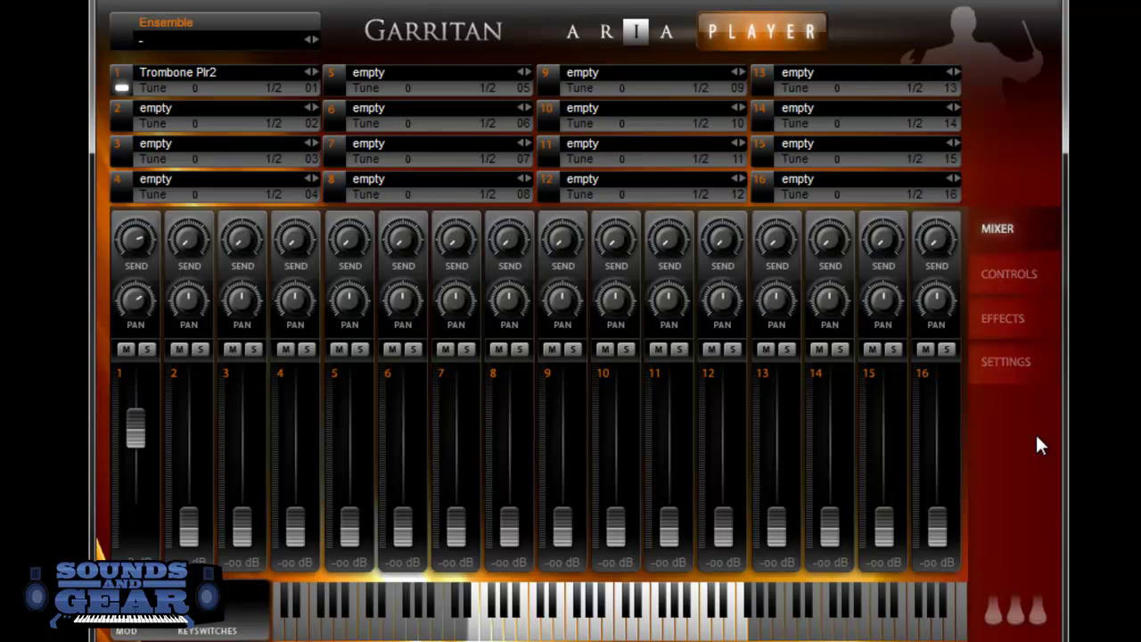
click(315, 72)
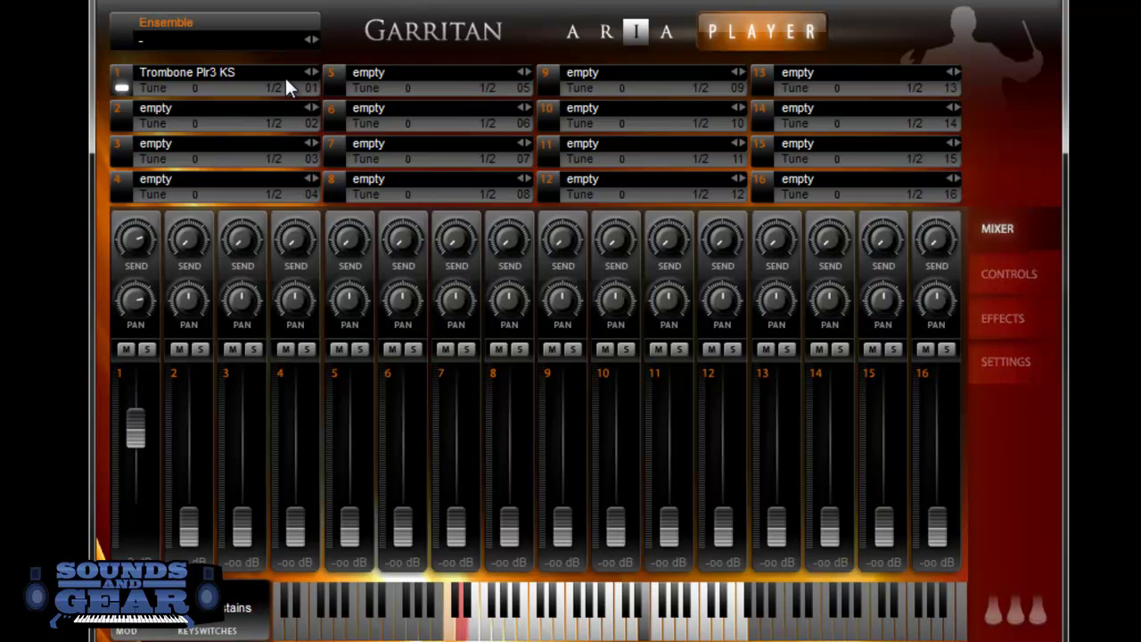
click(324, 80)
click(316, 78)
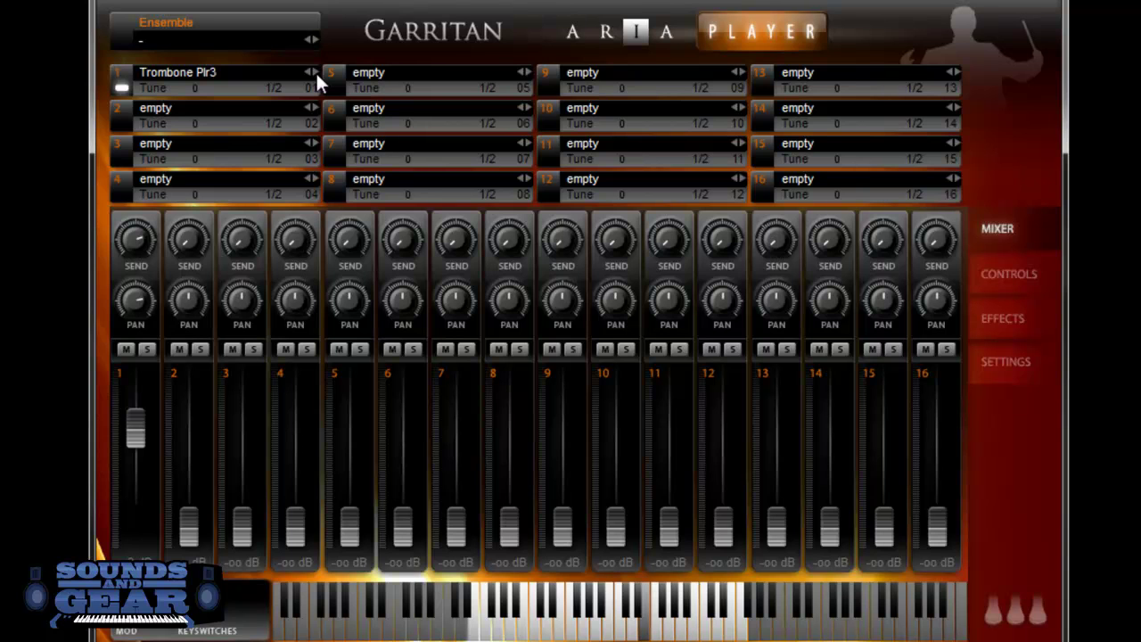
click(316, 75)
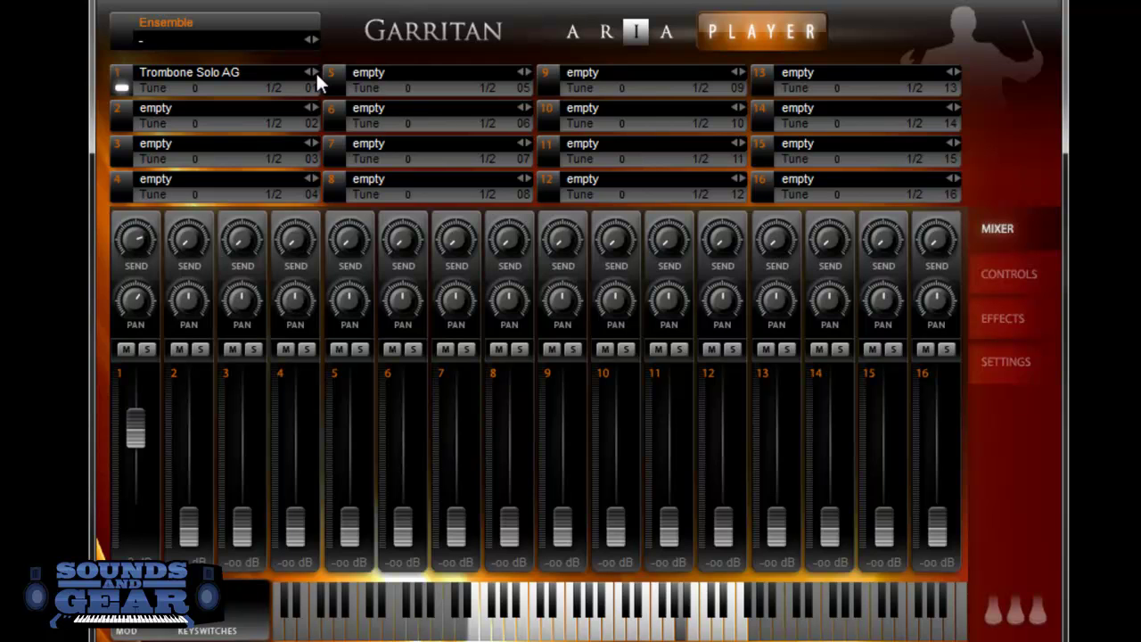
click(316, 76)
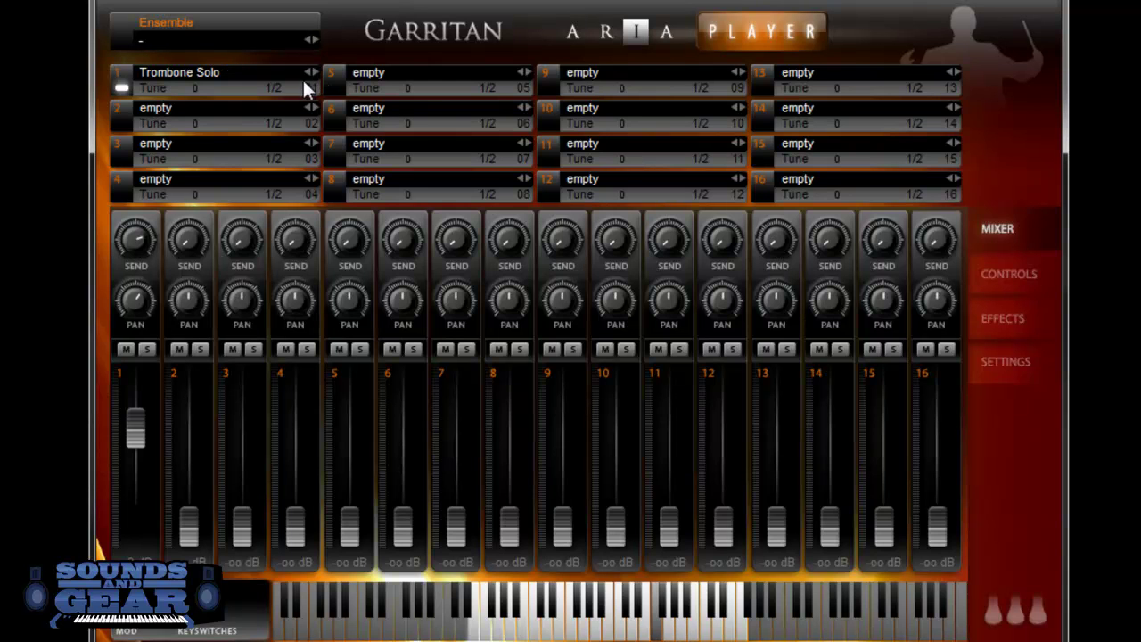
click(260, 80)
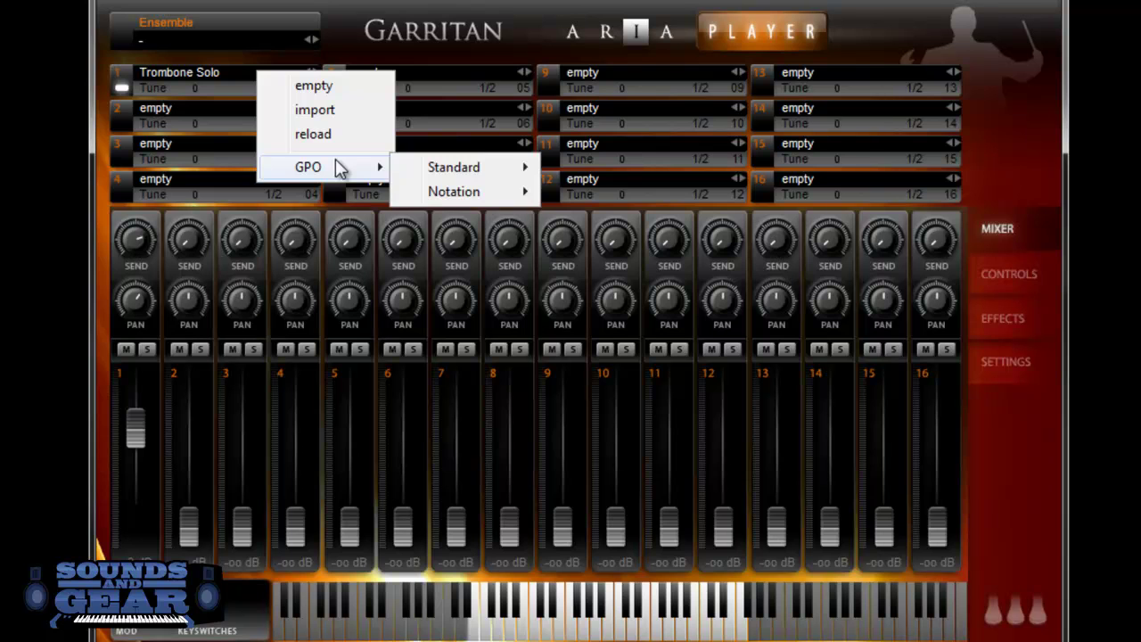
mouse_move(454, 167)
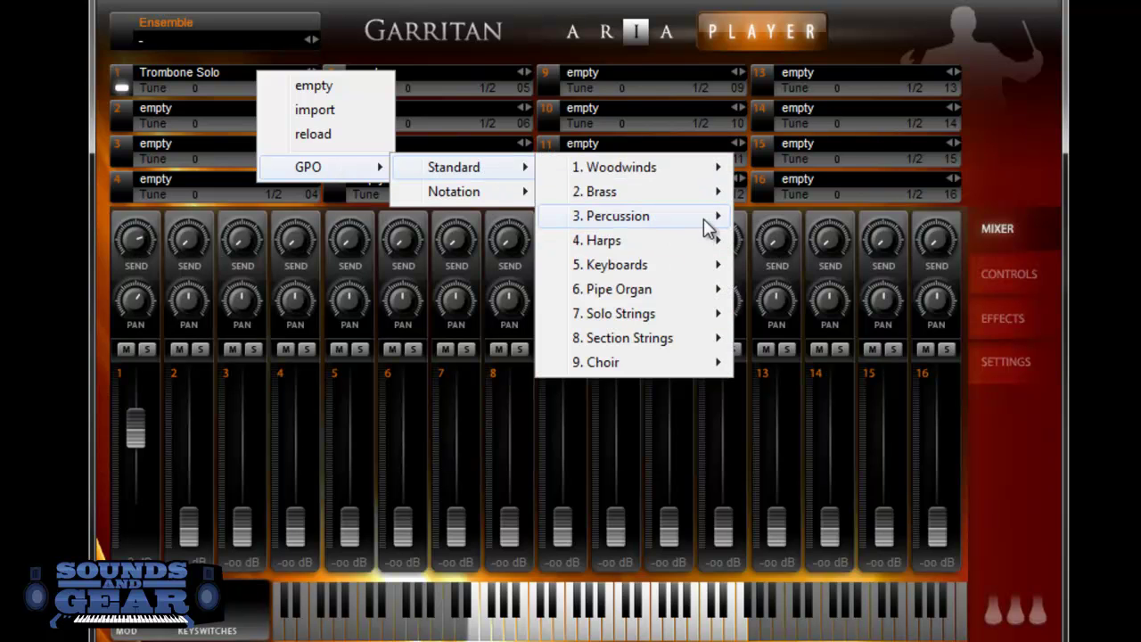
- Audition Crotales KS, Glockenspiel KS and Handbells KS on slot 1, then load Timpani KS
mouse_move(618, 216)
click(824, 223)
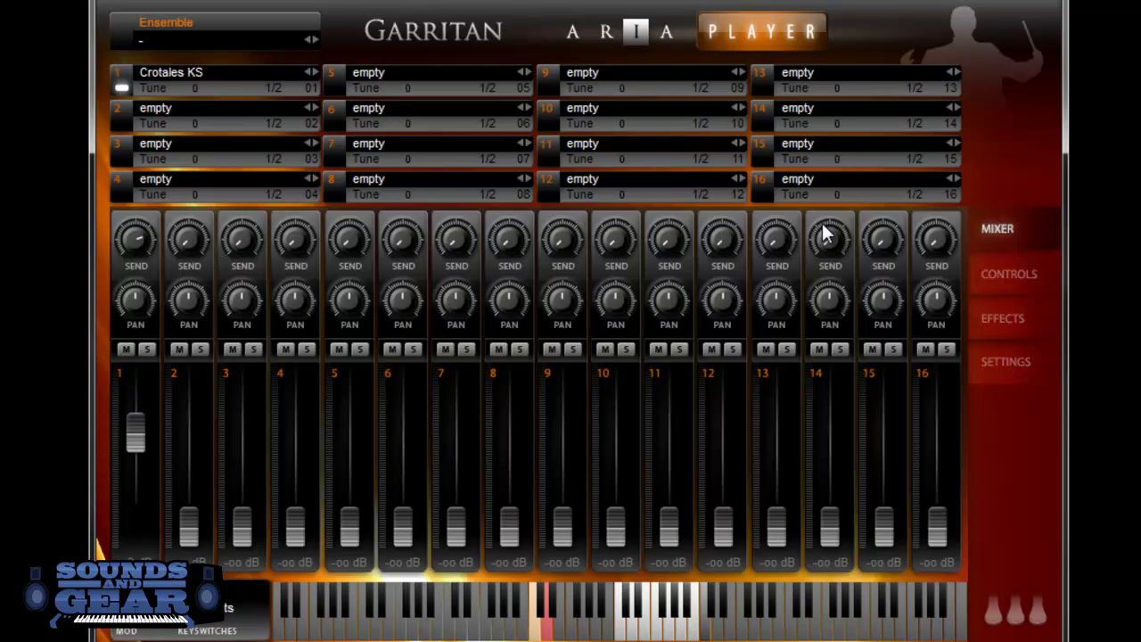
click(318, 72)
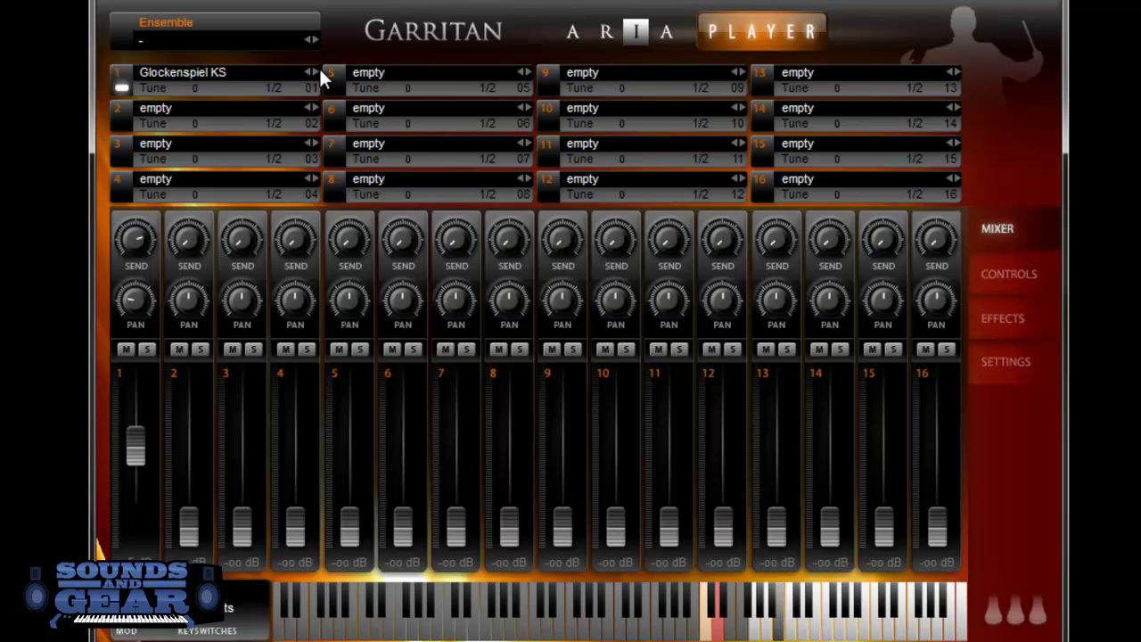
click(321, 73)
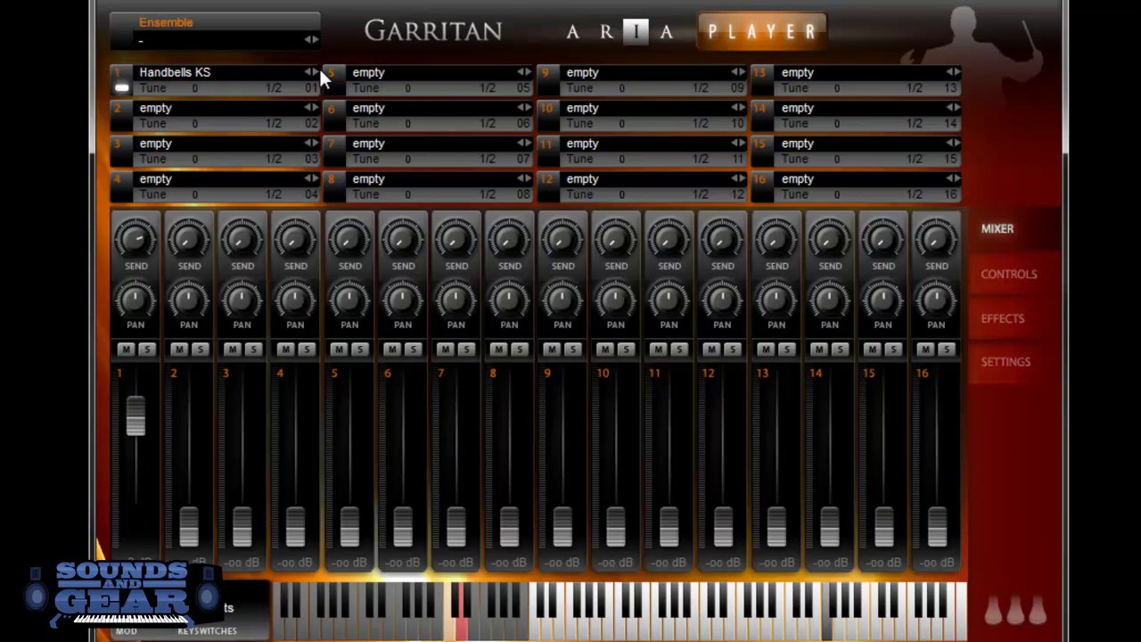
click(250, 77)
mouse_move(448, 174)
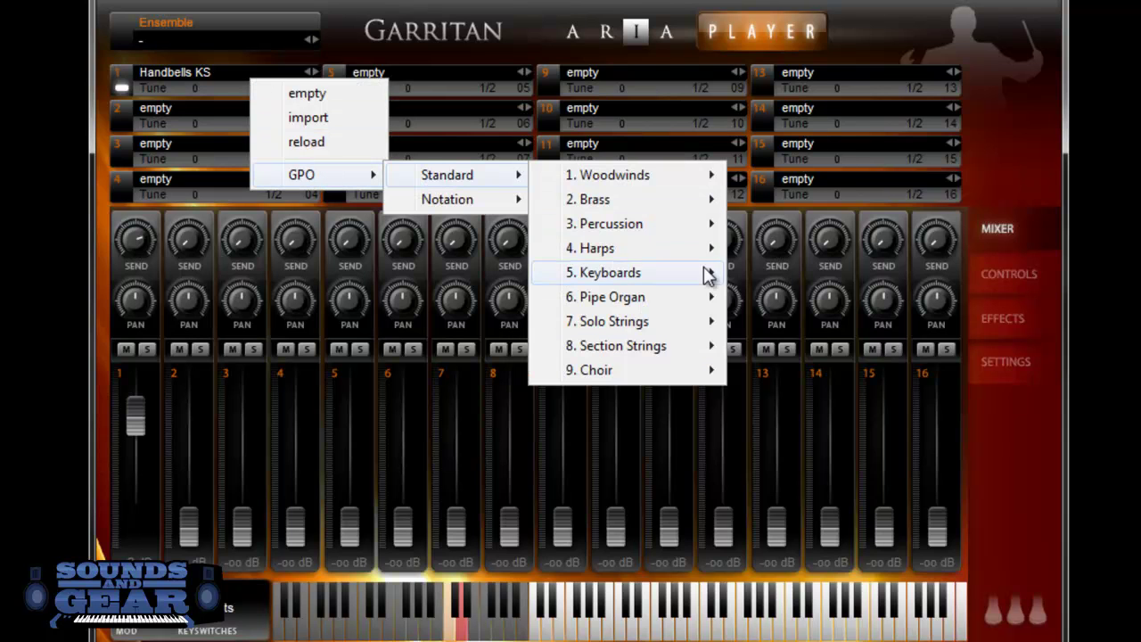
mouse_move(612, 224)
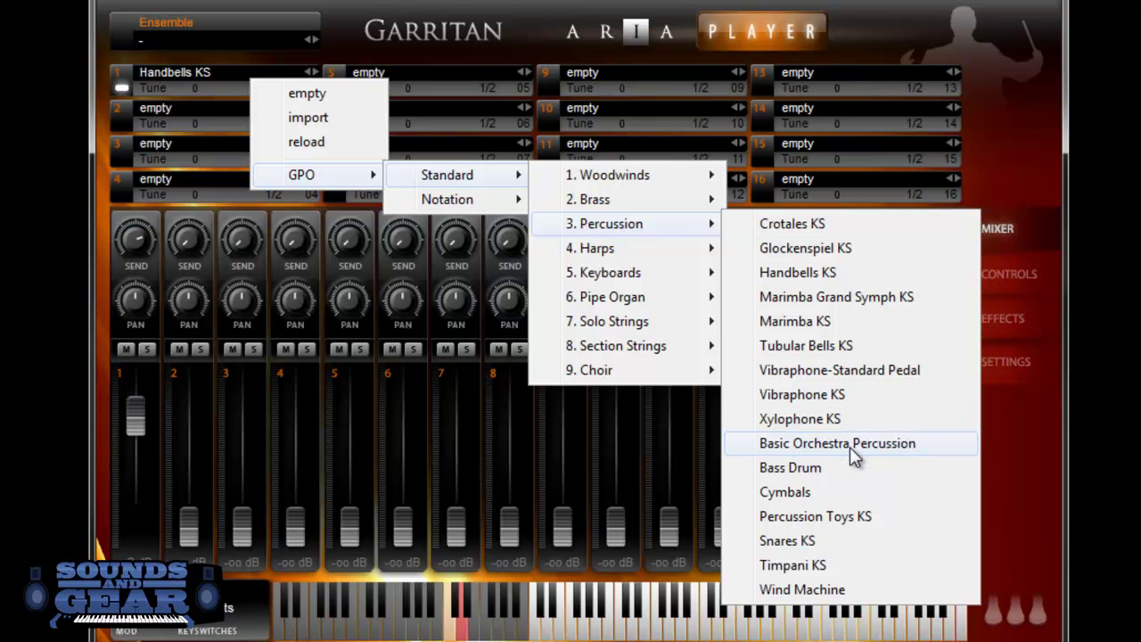
click(835, 568)
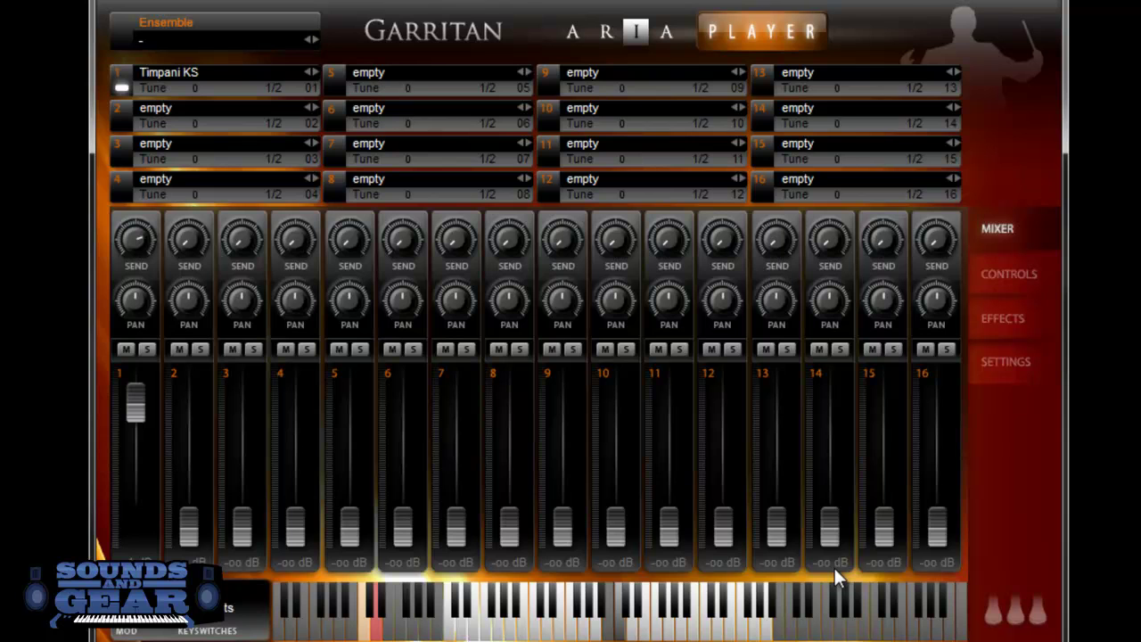
- Load Violin 1 Solo KS, step through Violin 1 Solo, Violin 2 Pizz Solo and Violin 2 Plr1, then reopen the instrument list for Cello 2 Plr2
click(228, 70)
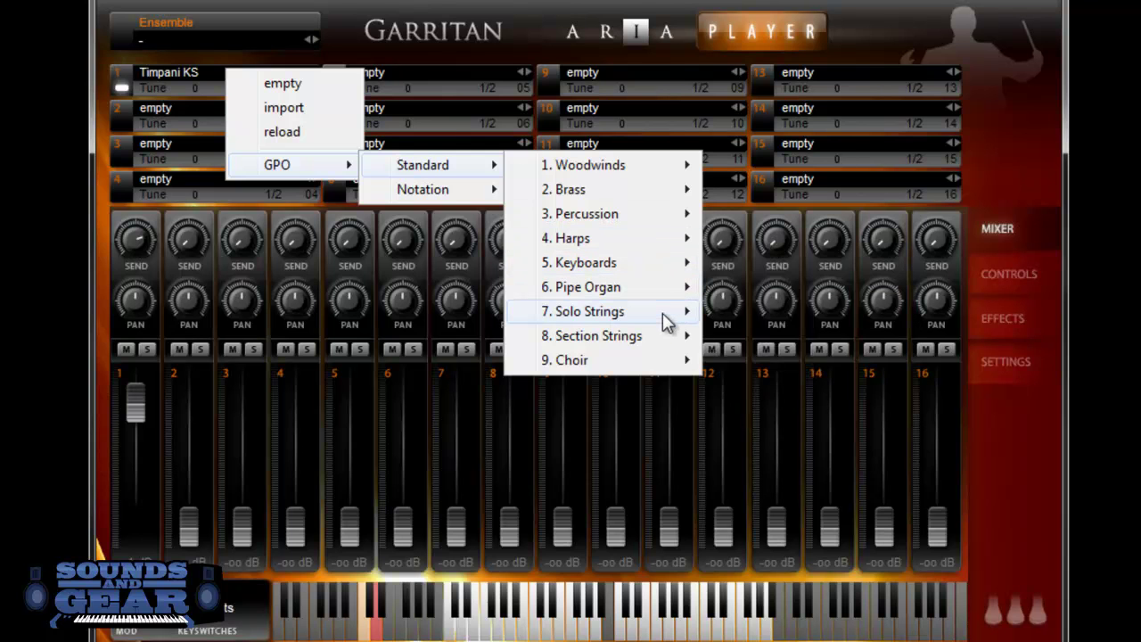
mouse_move(763, 311)
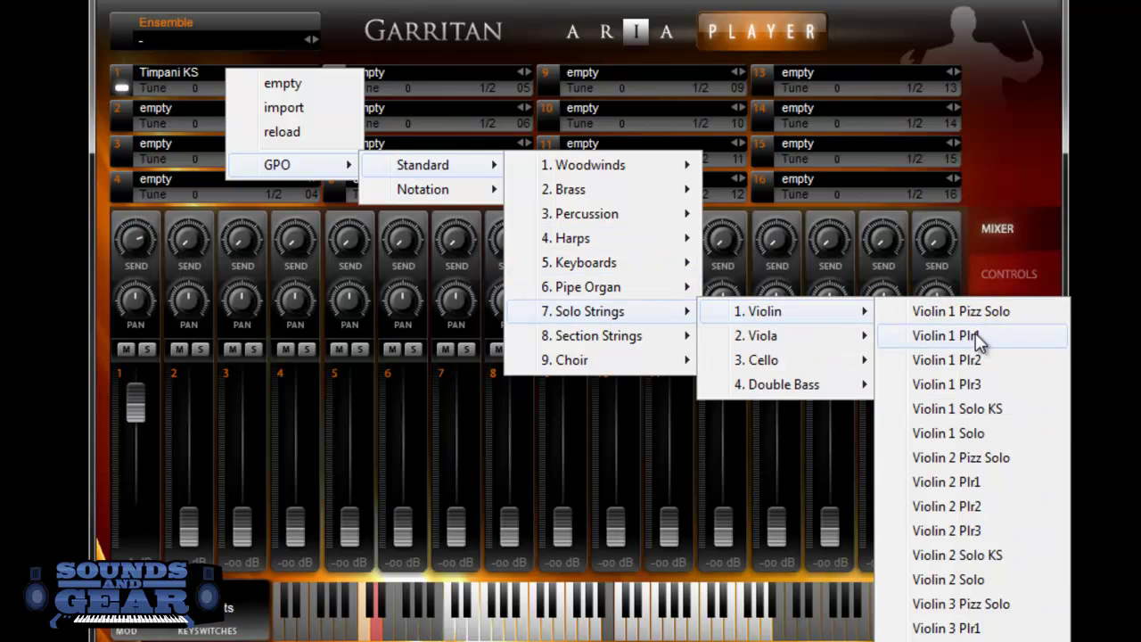
click(973, 411)
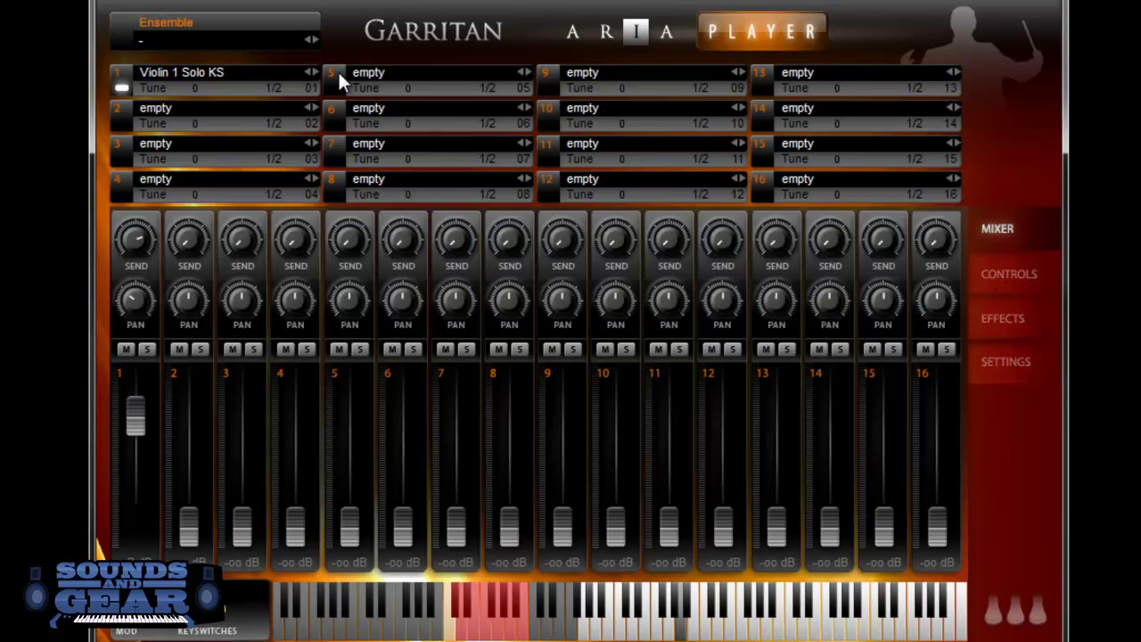
click(314, 72)
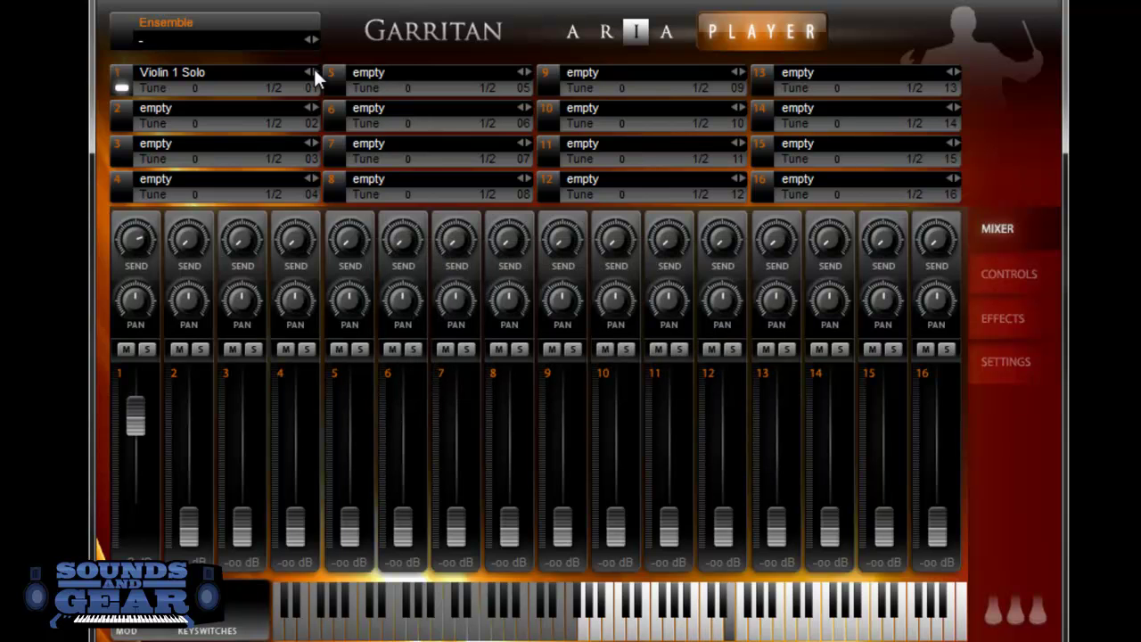
click(314, 72)
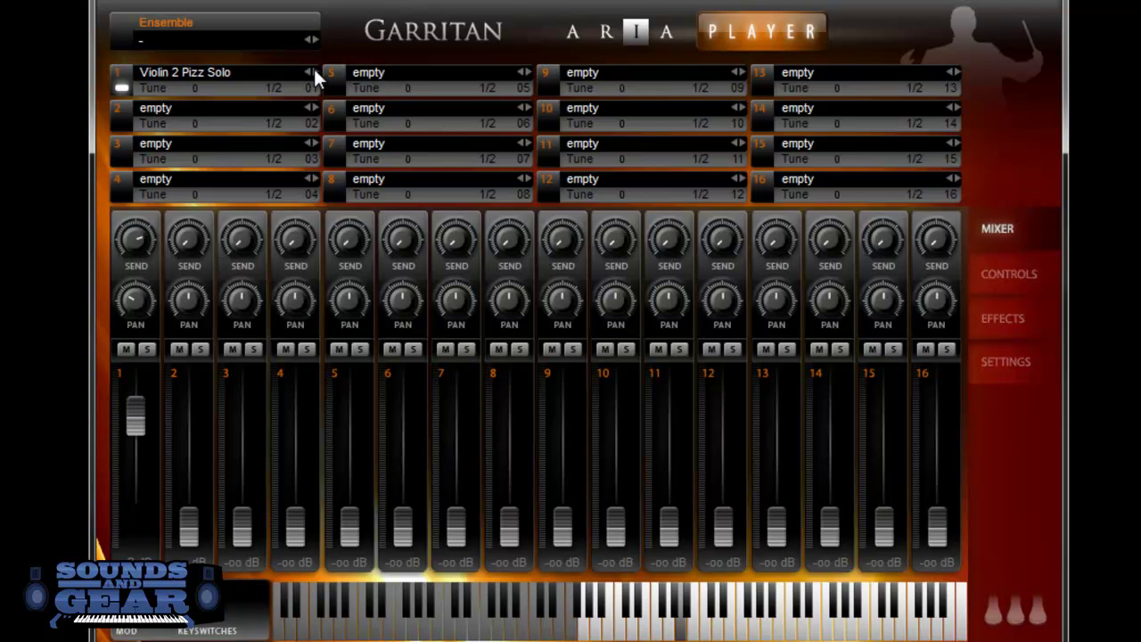
click(314, 72)
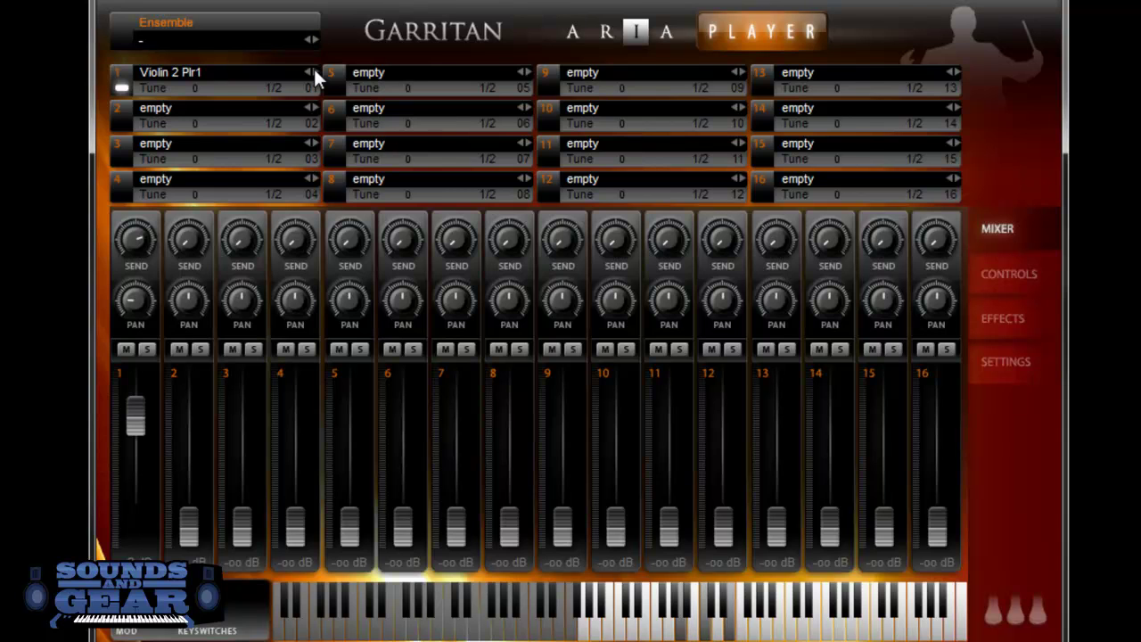
click(268, 75)
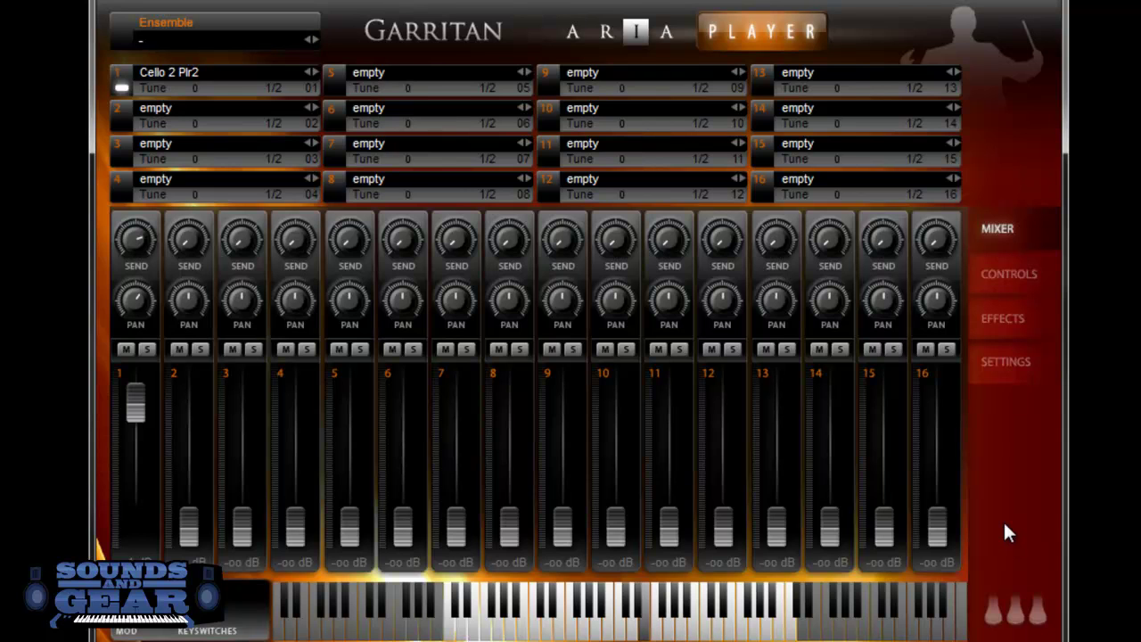
- Load Violins 1 Lush on channel 1, then step through Lush Mutes and Pizzicato
click(253, 78)
mouse_move(304, 171)
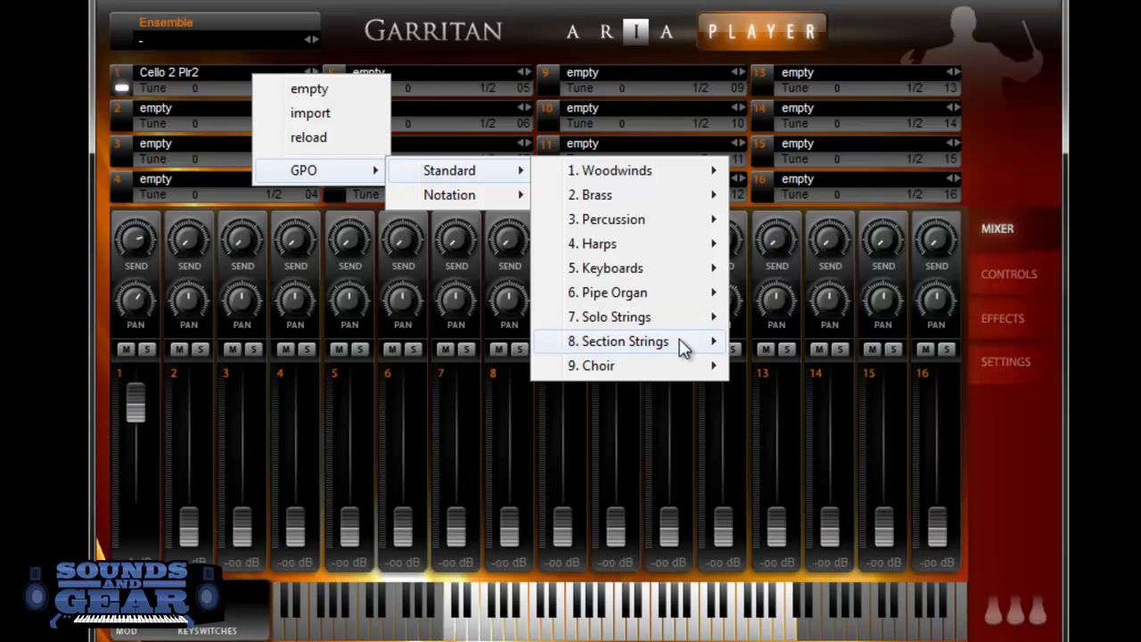
mouse_move(792, 341)
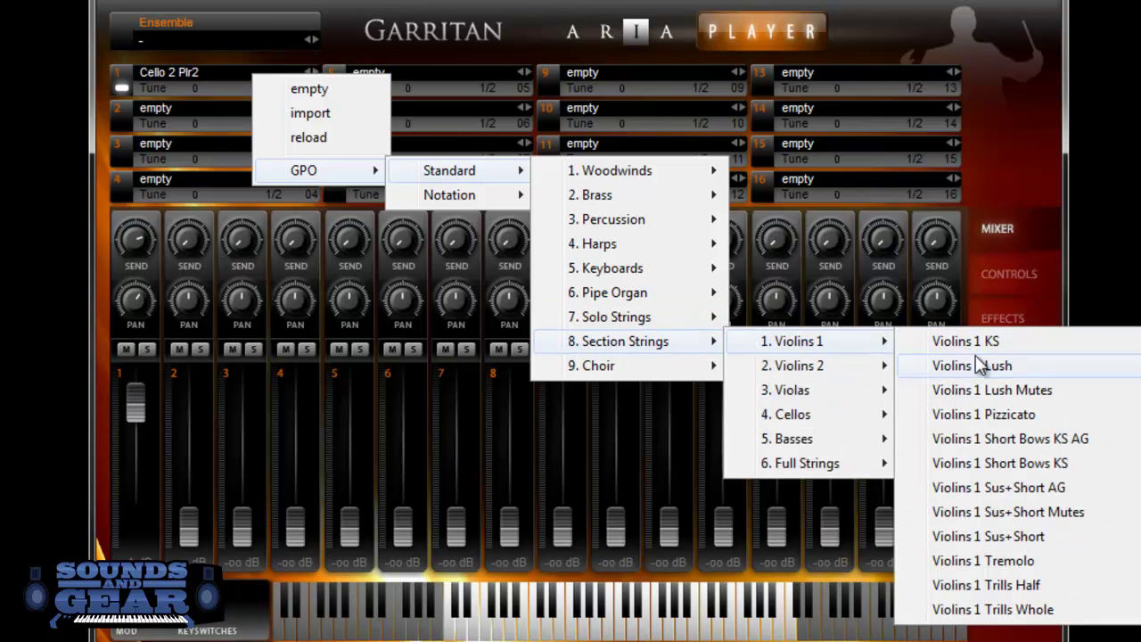
click(976, 366)
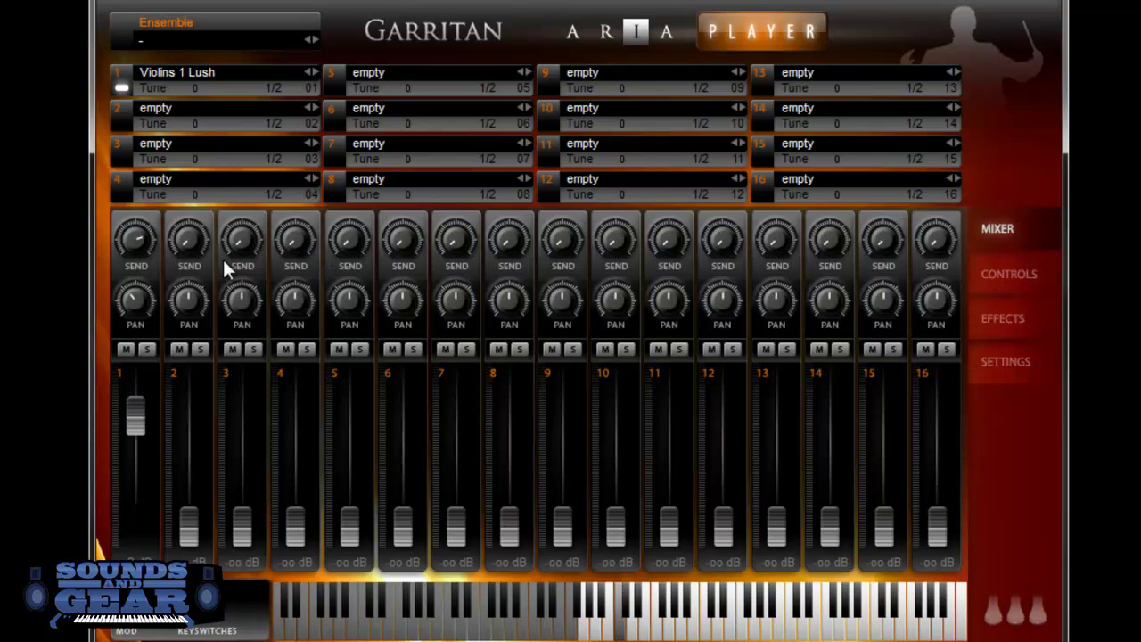
click(316, 72)
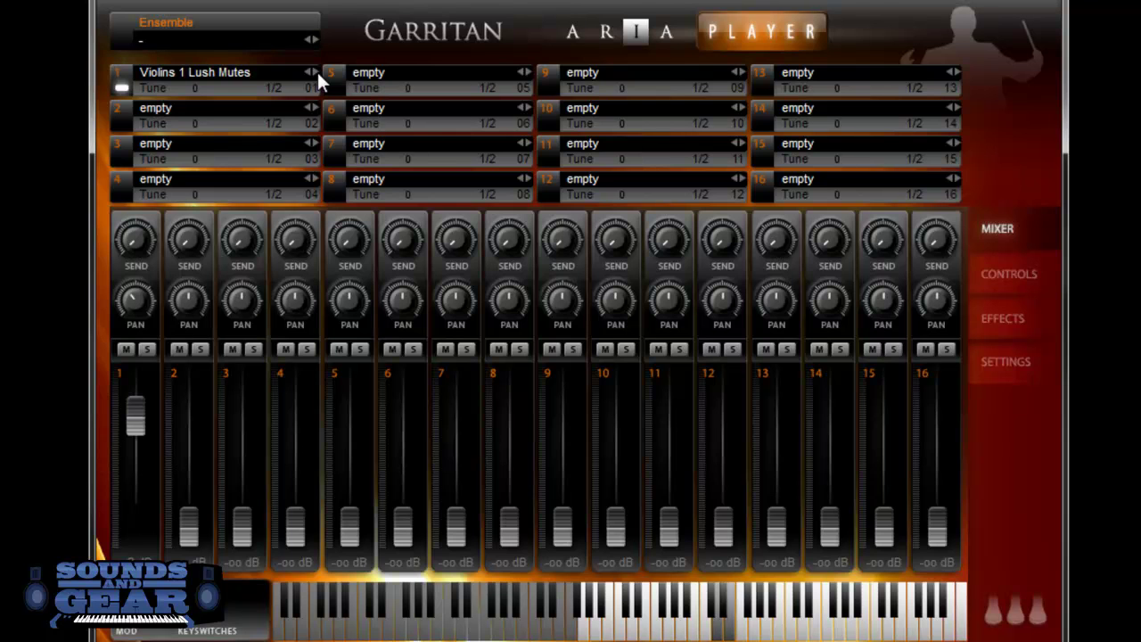
click(316, 72)
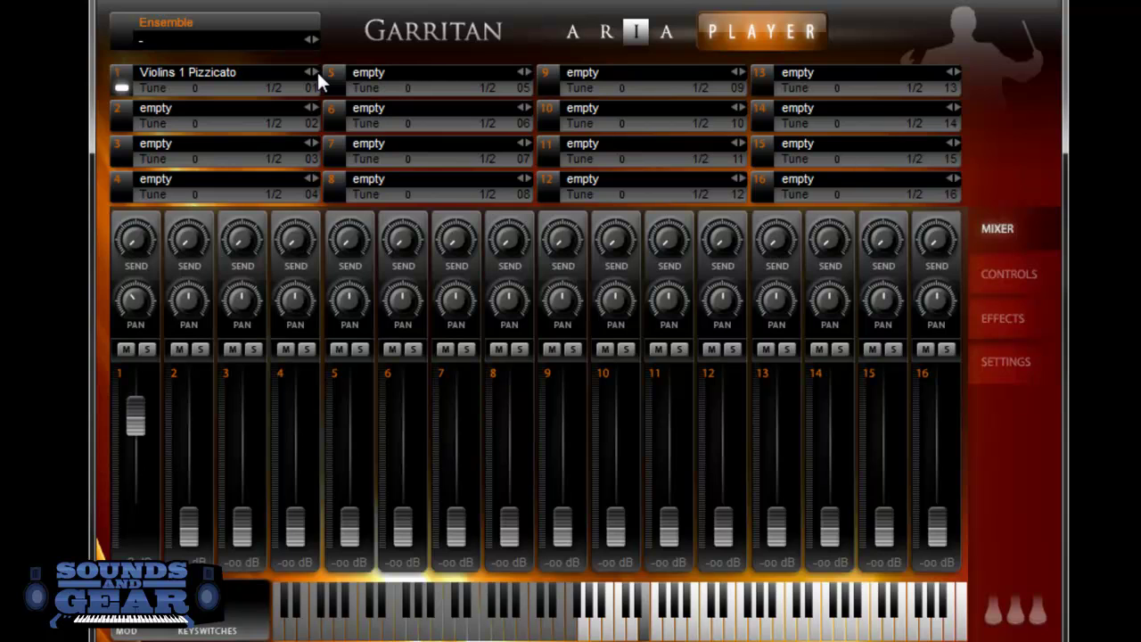
- Load Violas Sus+Short AG, then Full Strings KS, onto channel 1
click(202, 75)
mouse_move(254, 173)
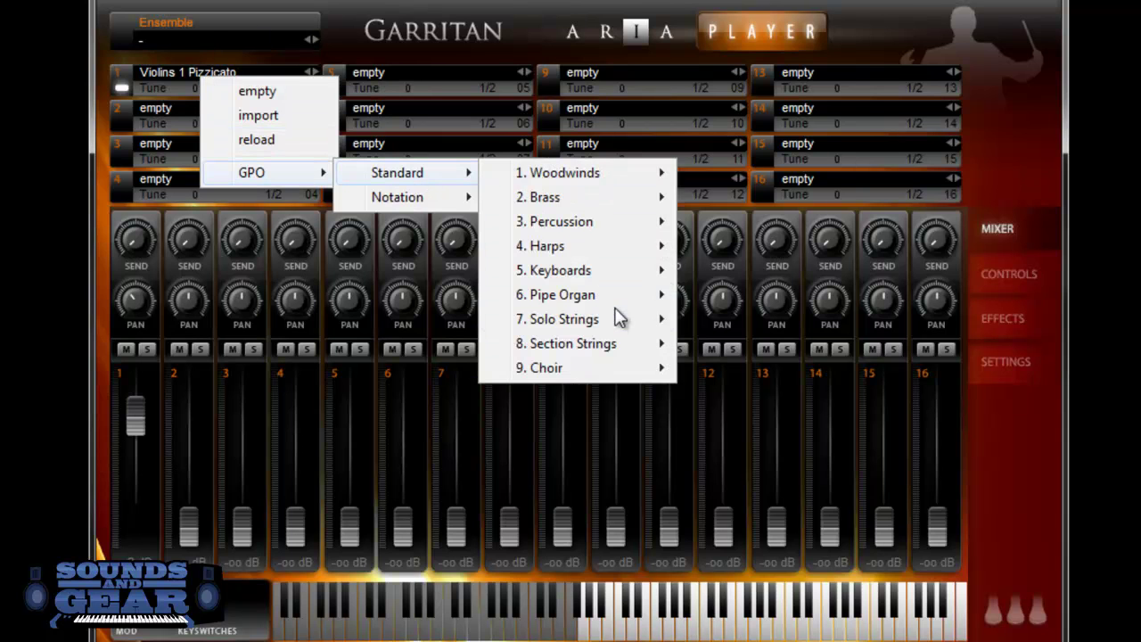
mouse_move(565, 343)
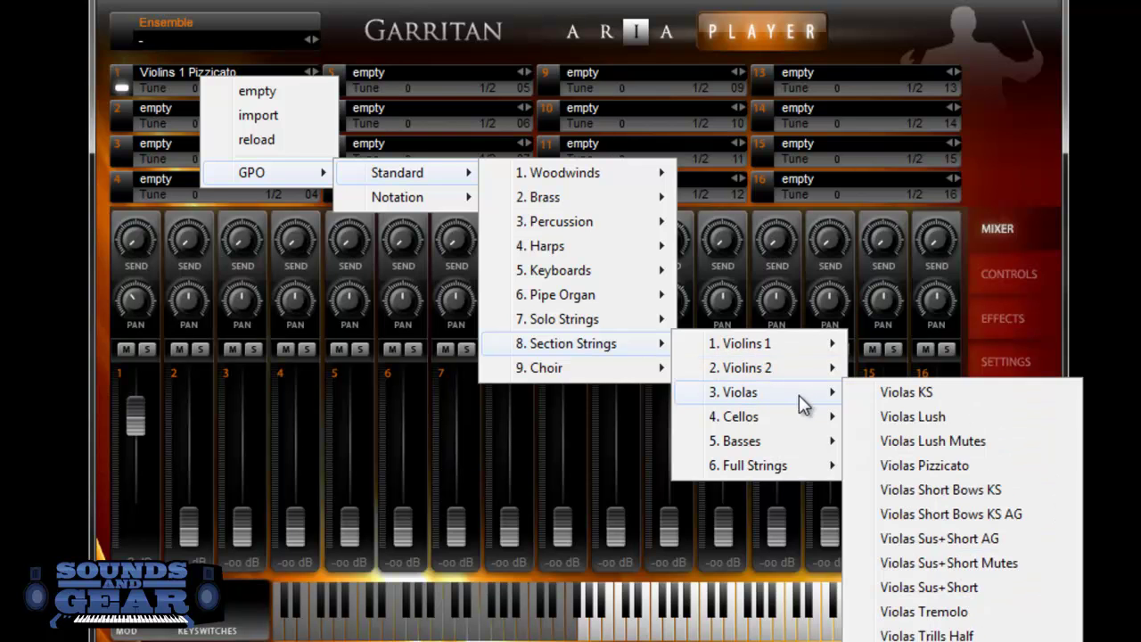
mouse_move(733, 392)
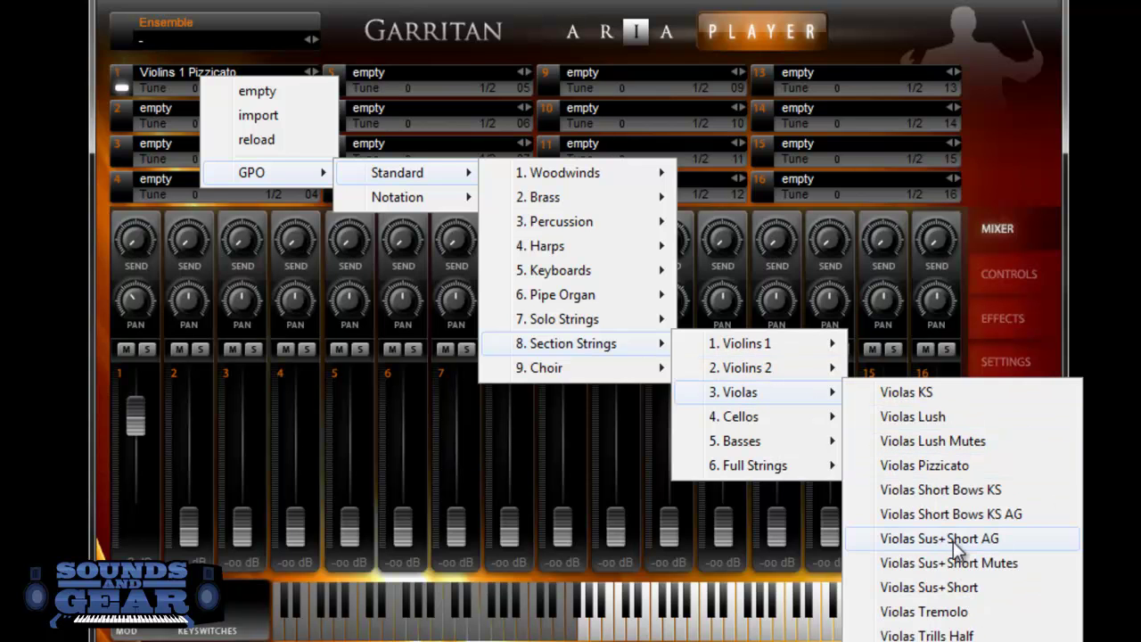
click(953, 541)
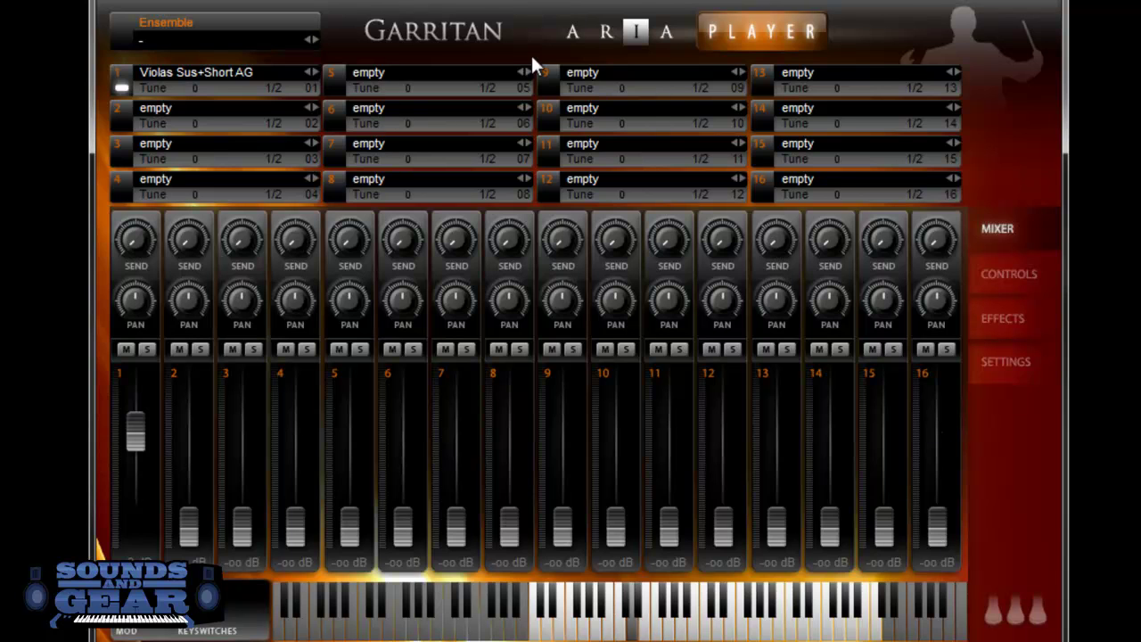
click(260, 73)
mouse_move(321, 163)
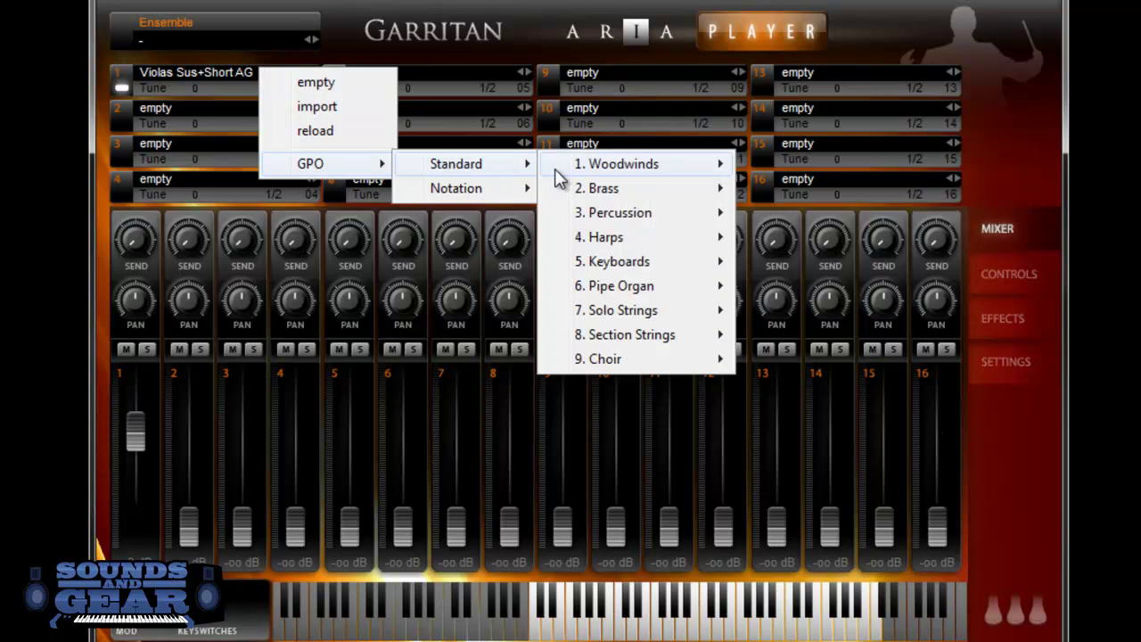
mouse_move(631, 334)
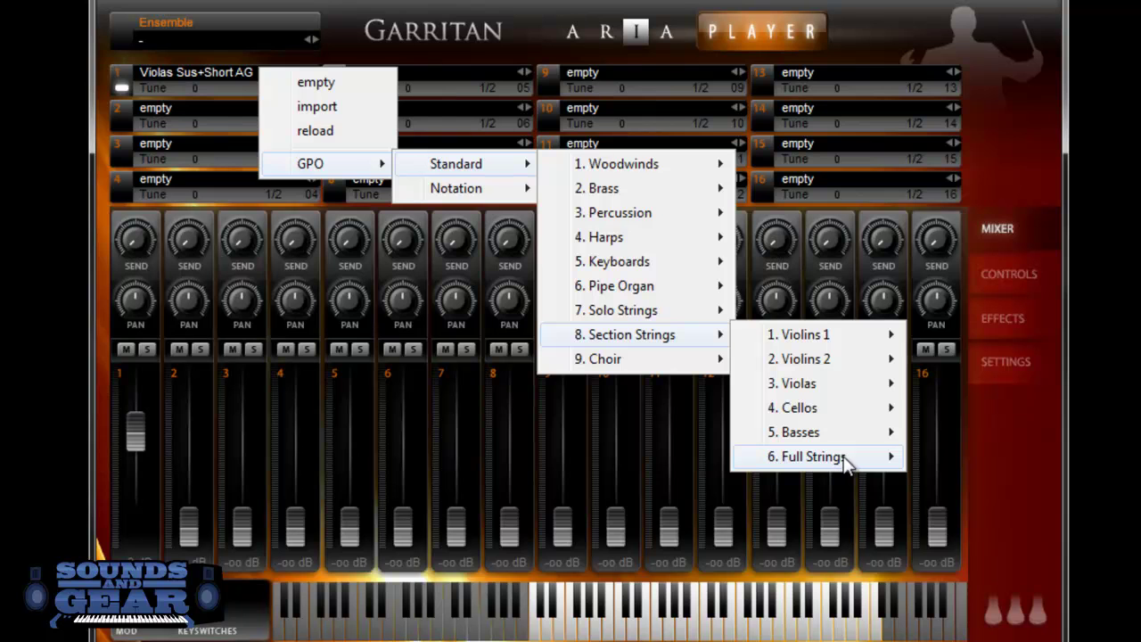
mouse_move(807, 457)
click(980, 457)
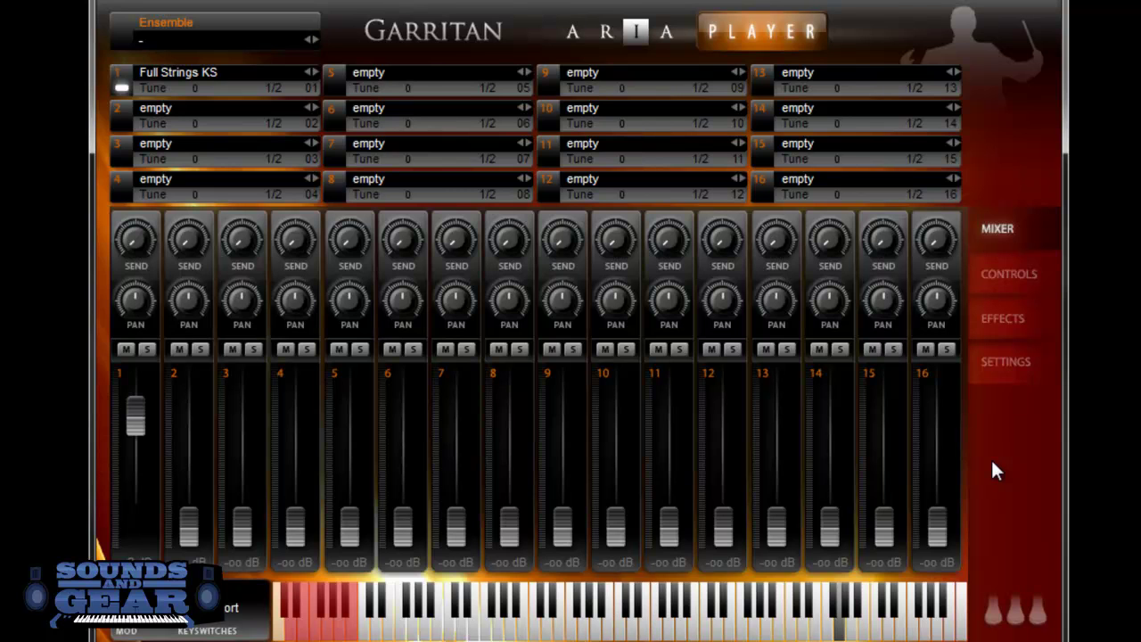
click(235, 68)
mouse_move(295, 163)
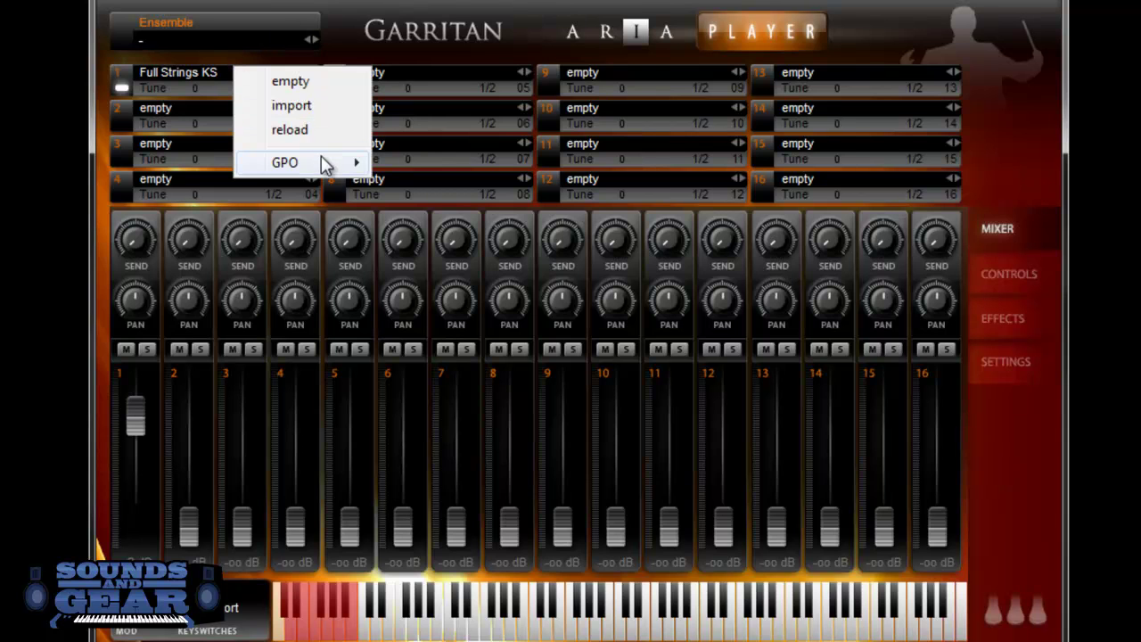
mouse_move(606, 358)
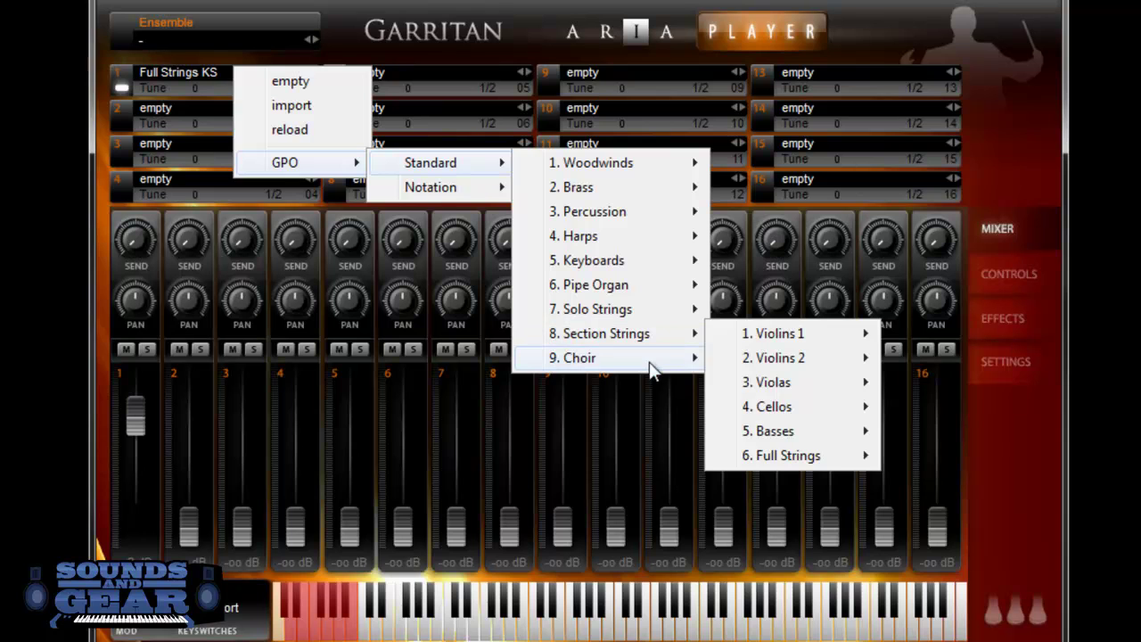
- Load GPO Choir's Full Choir Lite KS into slot 1, then swap in the Pipe Organ Baroque Plenum
click(759, 358)
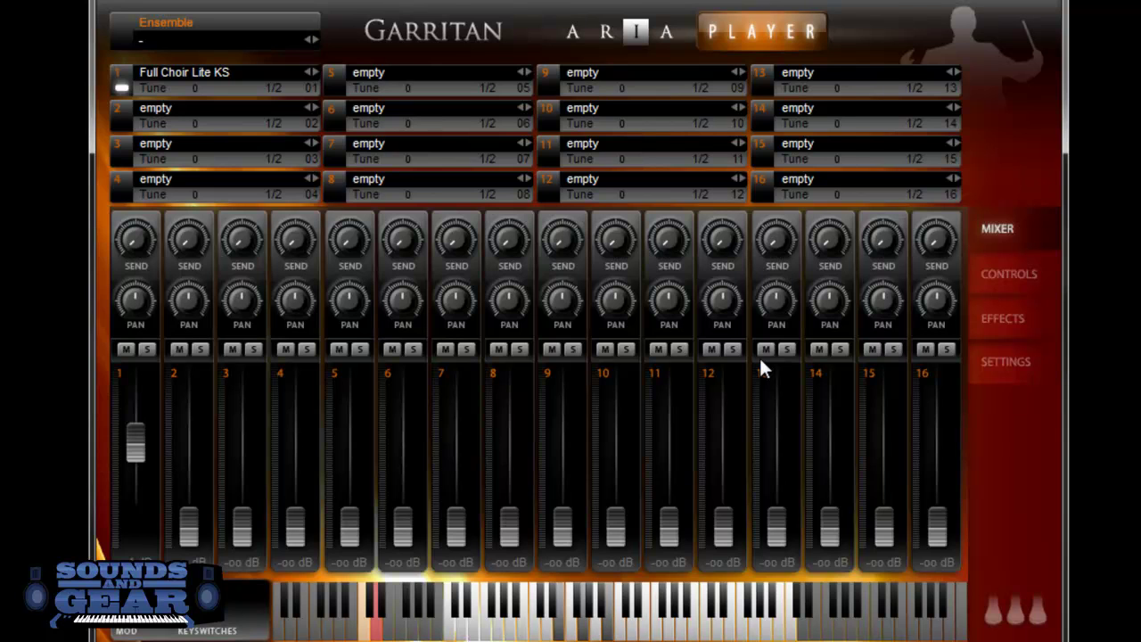
click(232, 74)
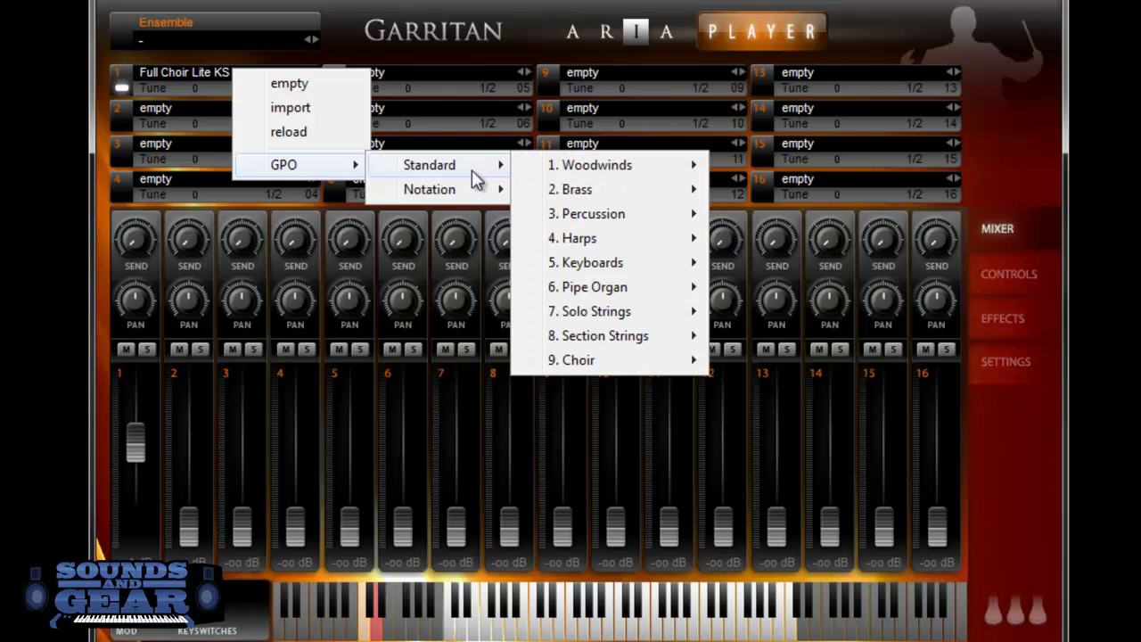
mouse_move(596, 312)
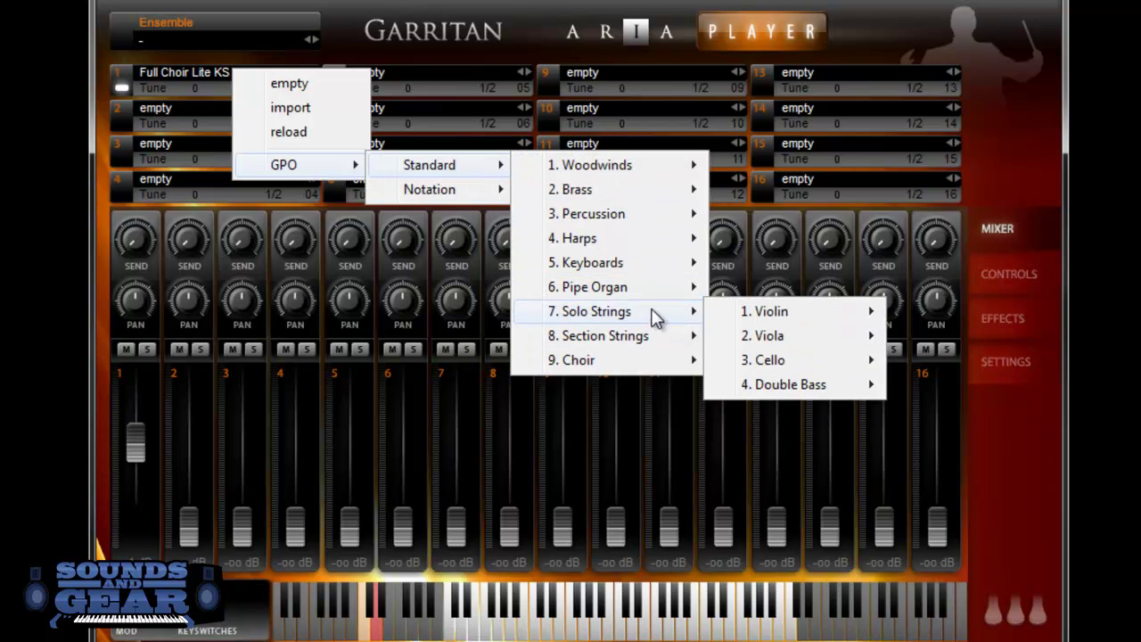
mouse_move(594, 287)
click(803, 311)
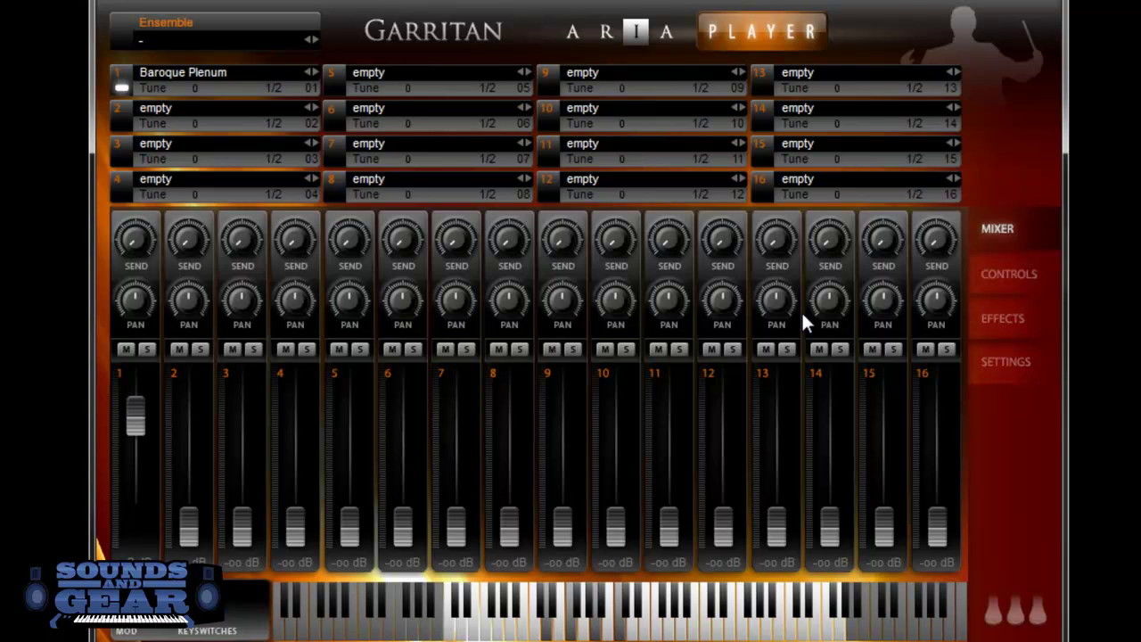
- Put GPO Standard Keyboards' Steinway Piano Lite into slot 1, replacing Baroque Plenum
click(255, 84)
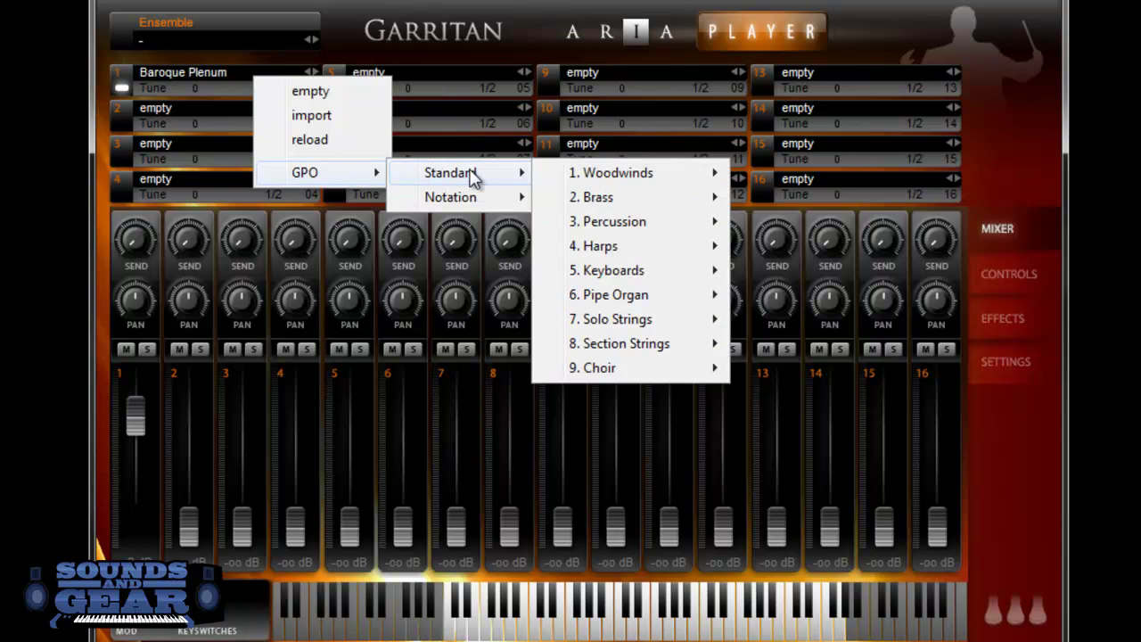
mouse_move(613, 270)
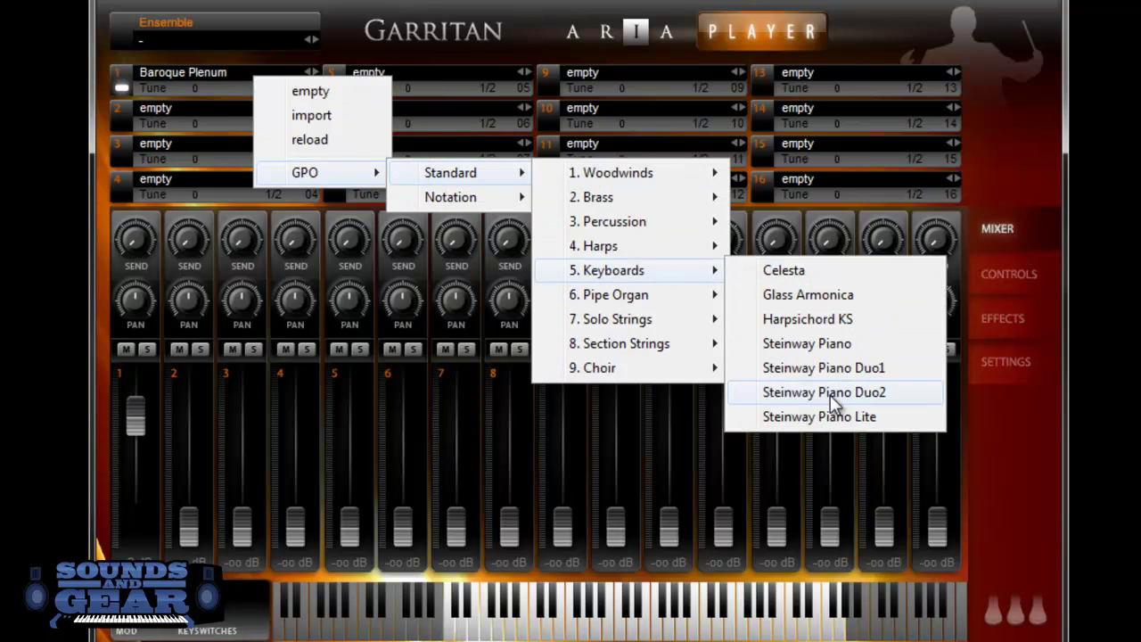
click(808, 416)
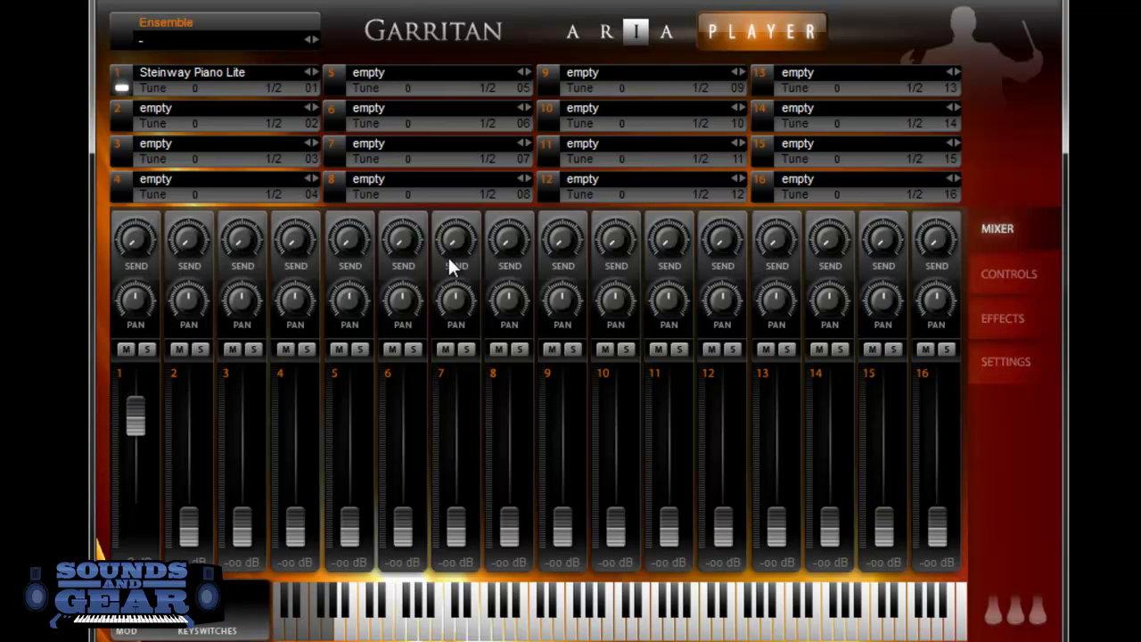
- Glance at the Parlor ambience and Controls panels, then return to the 16-channel mixer
click(1003, 320)
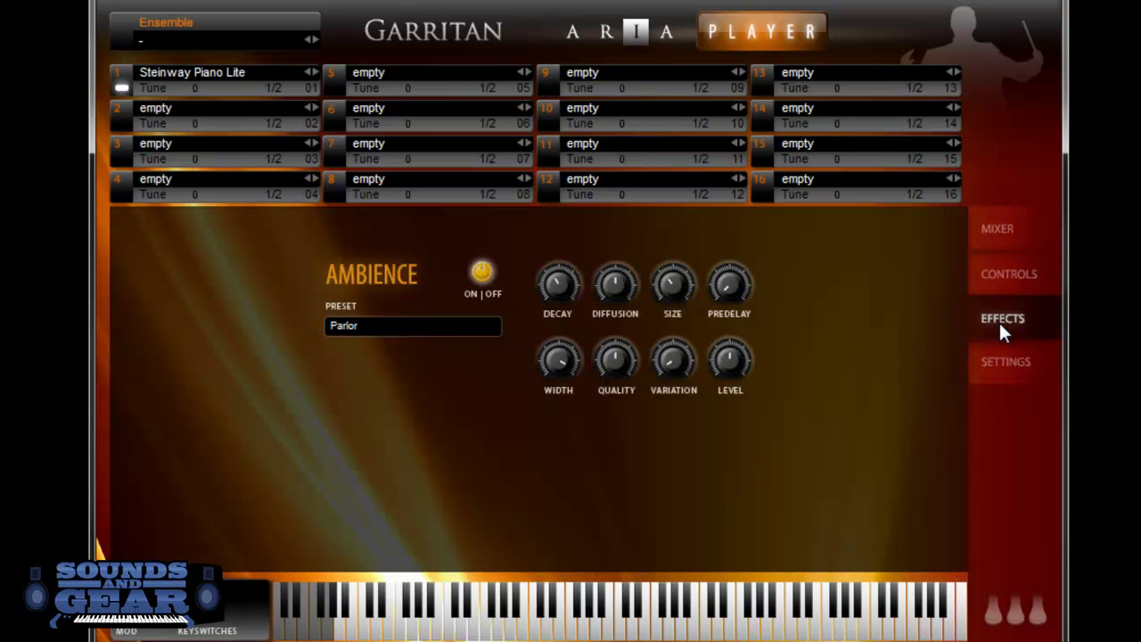
click(1003, 271)
click(1002, 239)
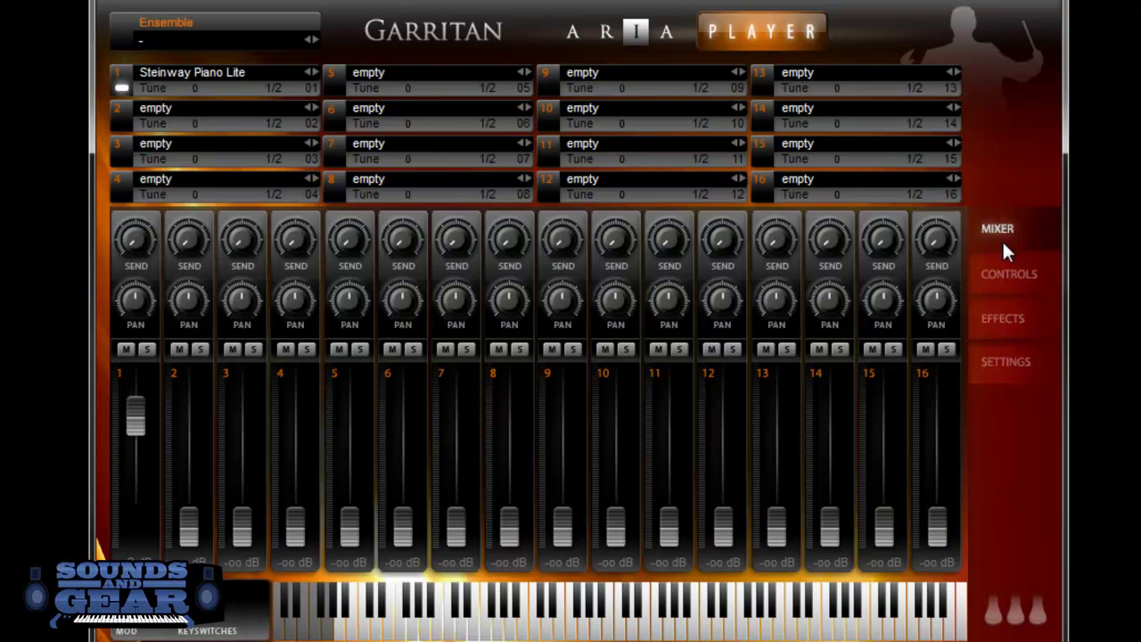